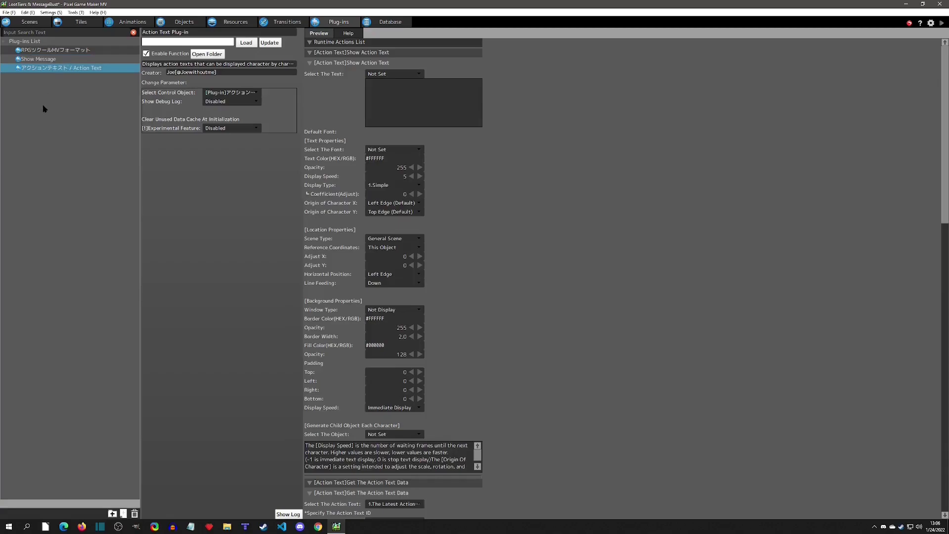
Rename the Action Text plug-in to Joe's Action Text
key(F2)
text(Joe's Action Text)
key(Return)
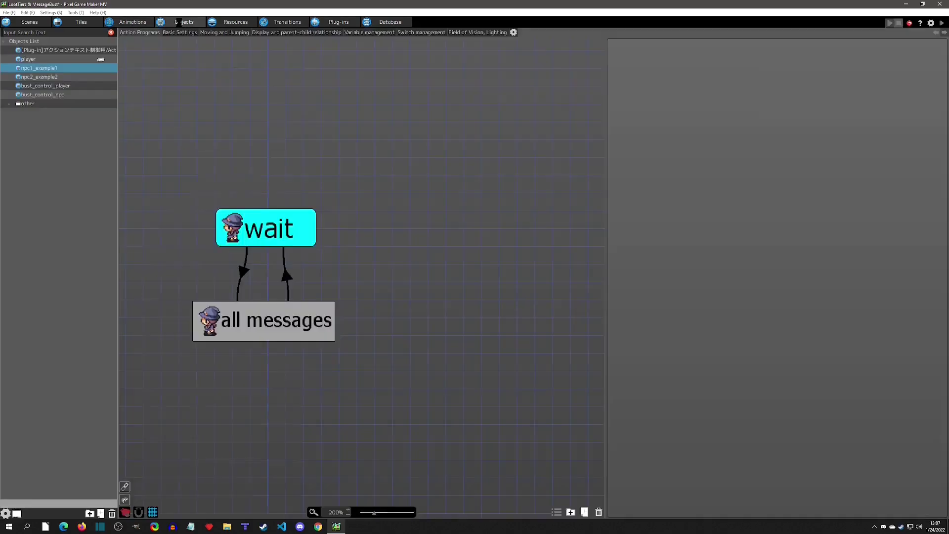
In the Objects list, rename the plug-in control object to Joe's Action Text
click(38, 51)
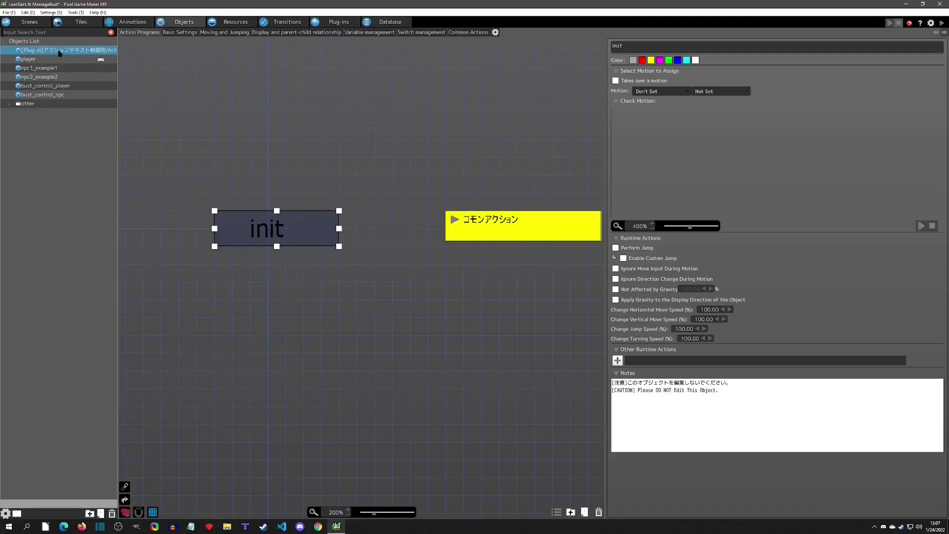
key(F2)
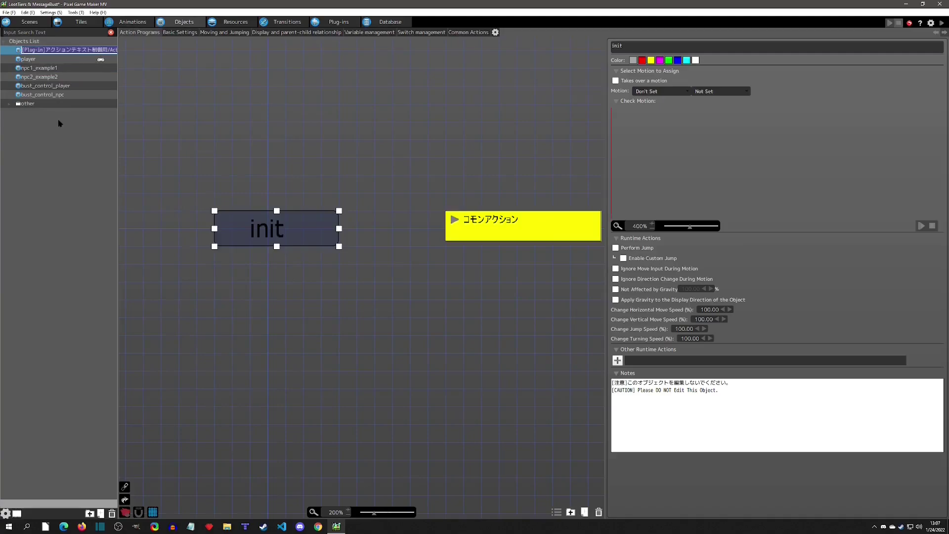
text(Joe)
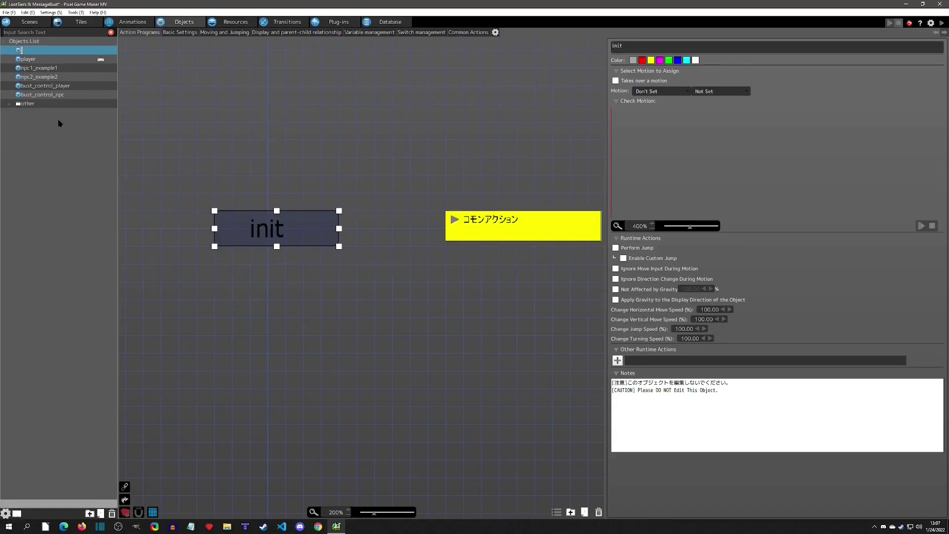
text('s Action Text)
key(Return)
Open npc1_example1's action program and select the all messages state's Show Action Text and Show Message actions
click(46, 69)
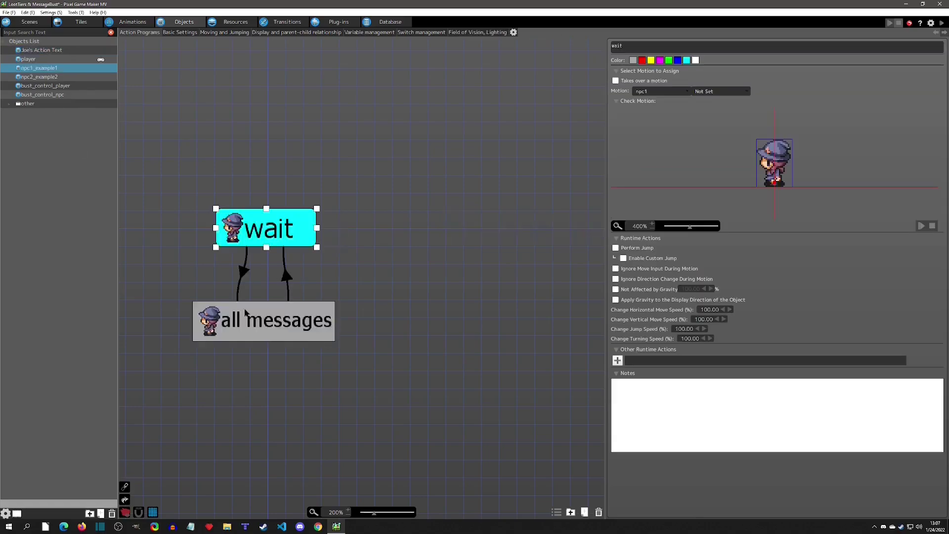
scroll(373, 245, down, 3)
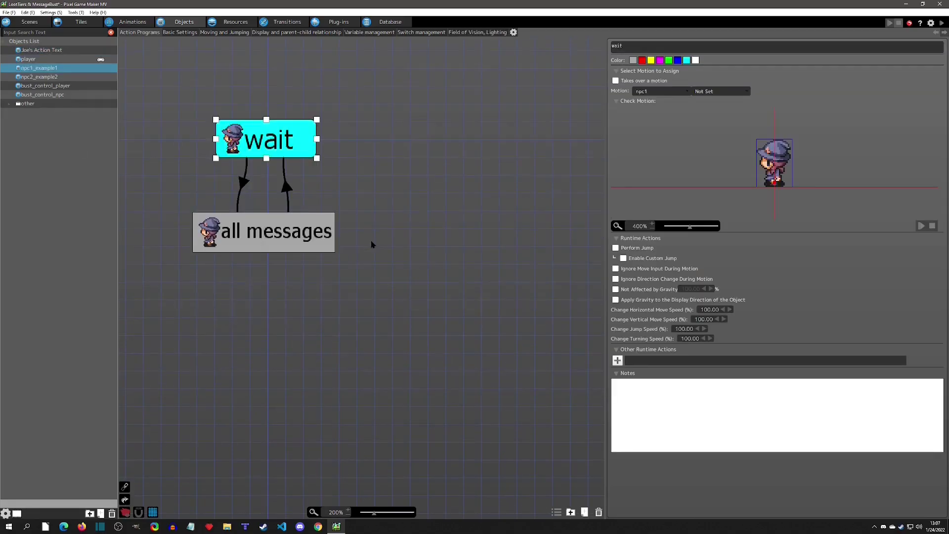
click(260, 236)
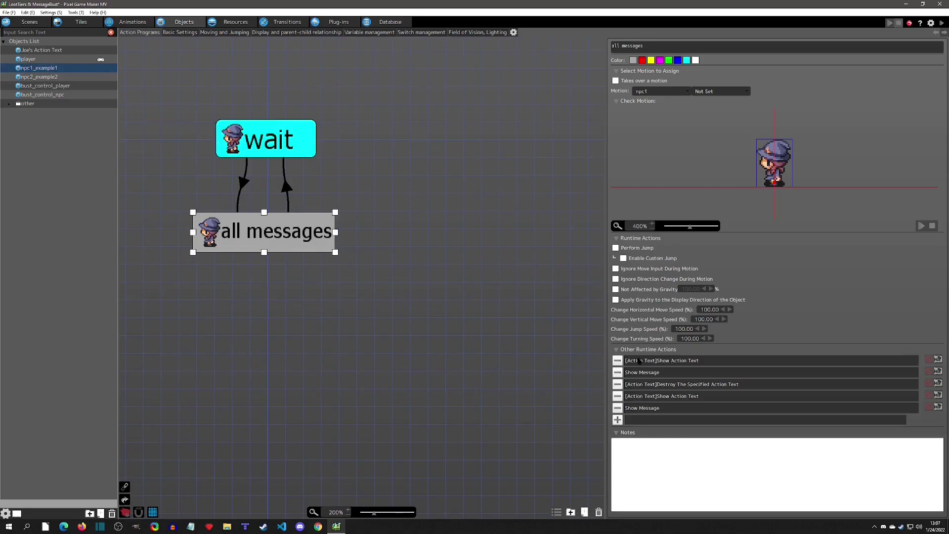
click(668, 365)
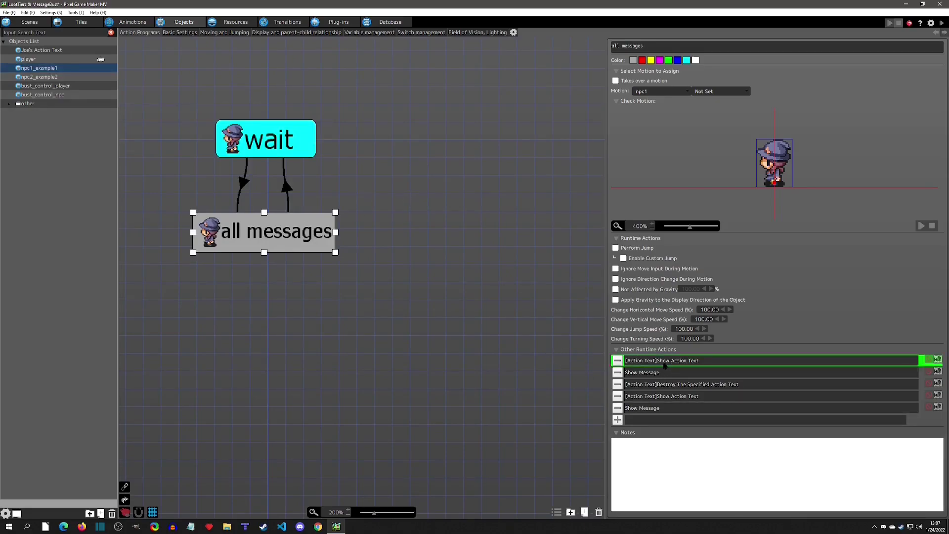
click(664, 377)
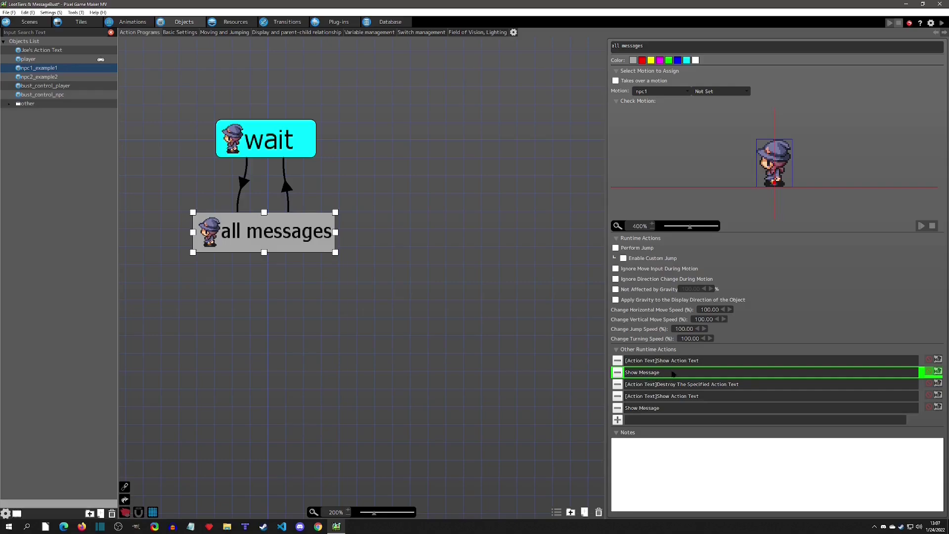
Review the first Show Action Text, and keep Show Message at Normal speed with background None
double_click(688, 362)
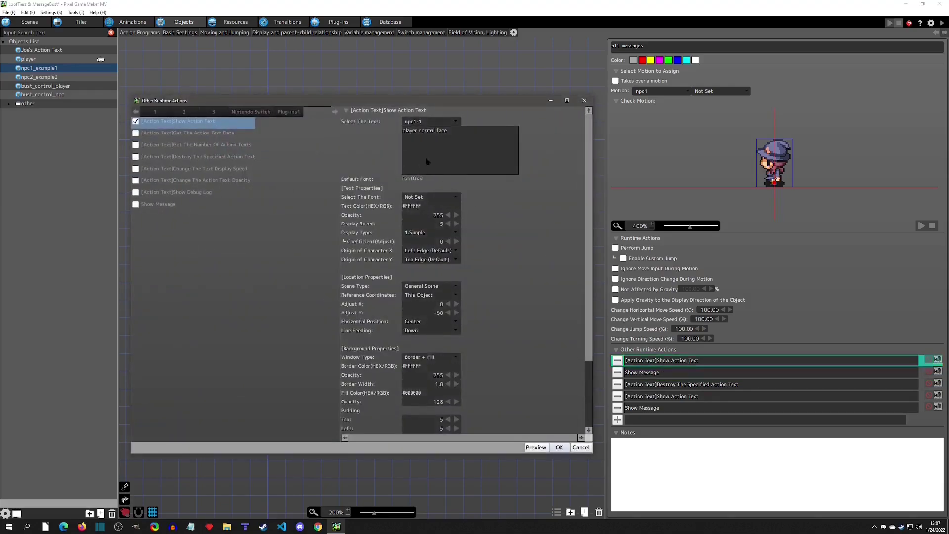
click(584, 100)
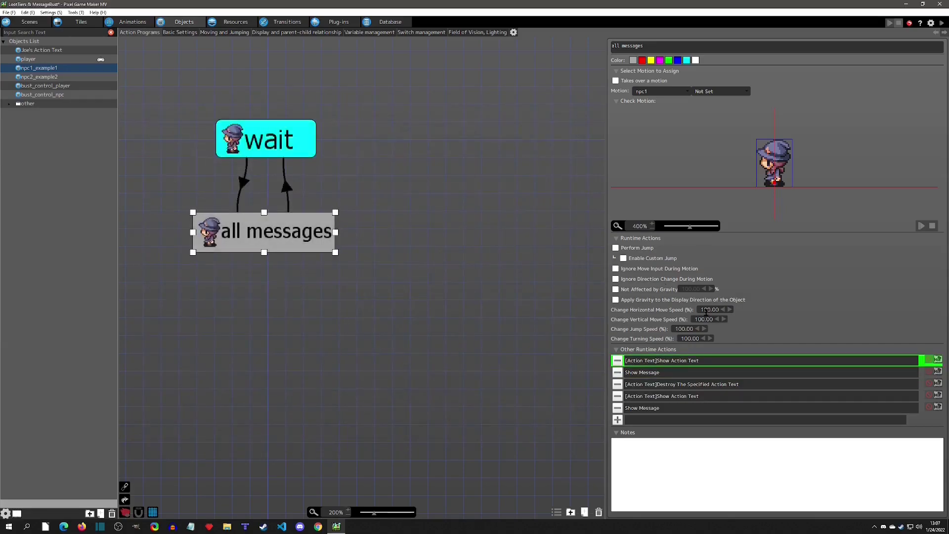
double_click(656, 376)
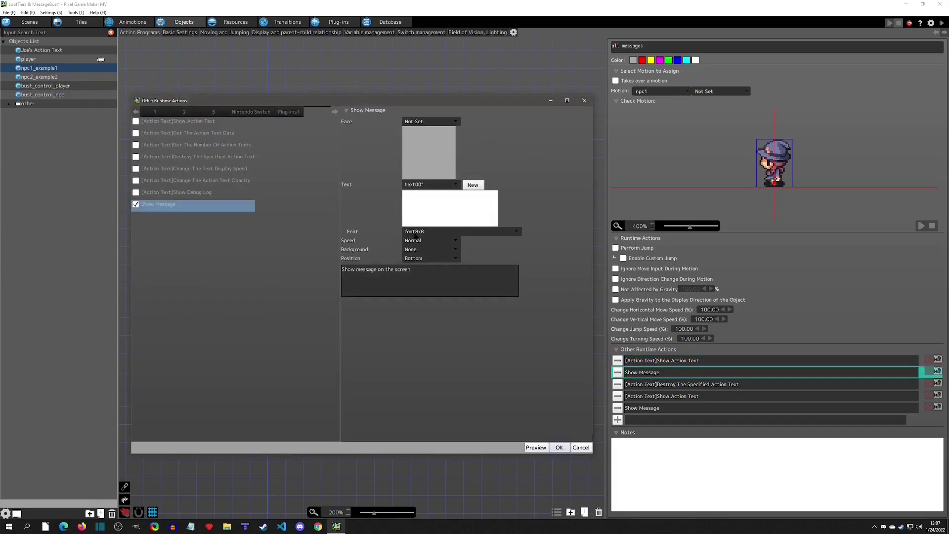
click(415, 239)
click(418, 262)
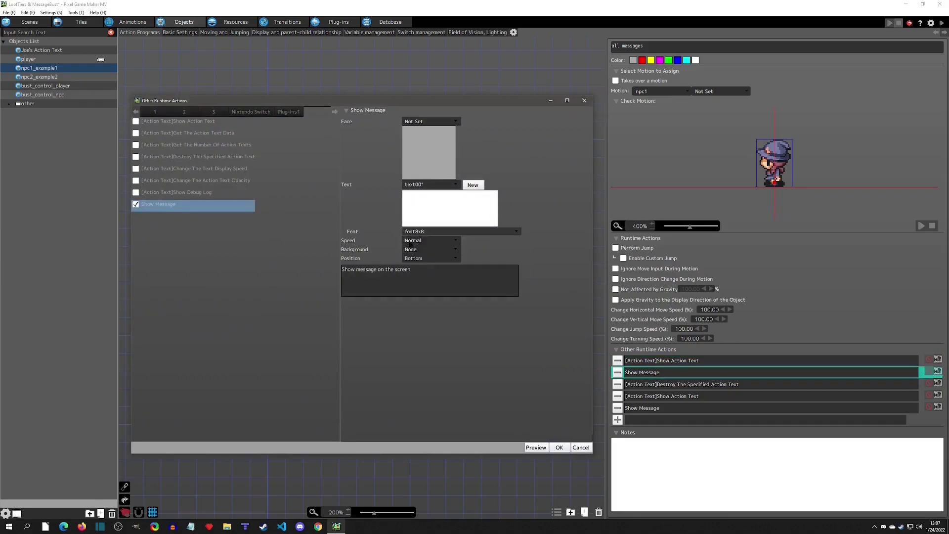
click(413, 250)
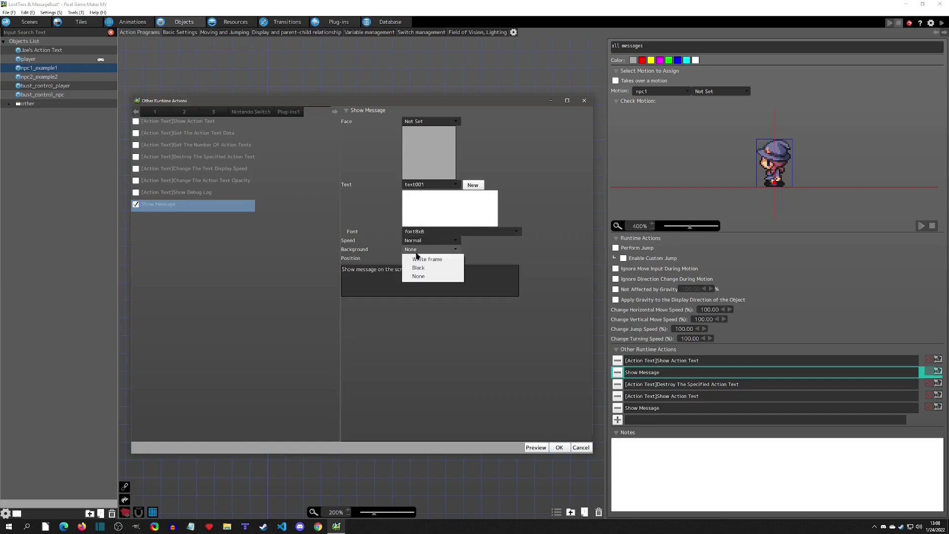
click(418, 276)
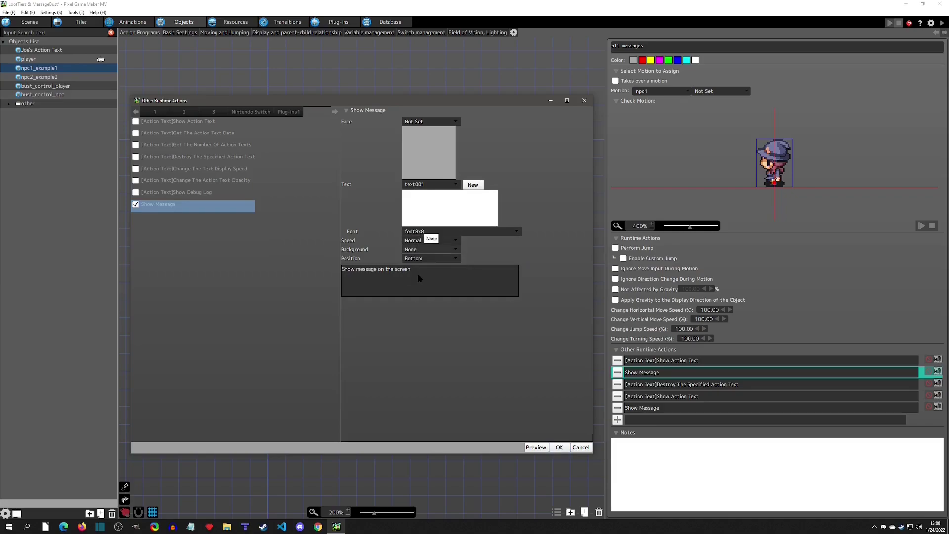
click(559, 447)
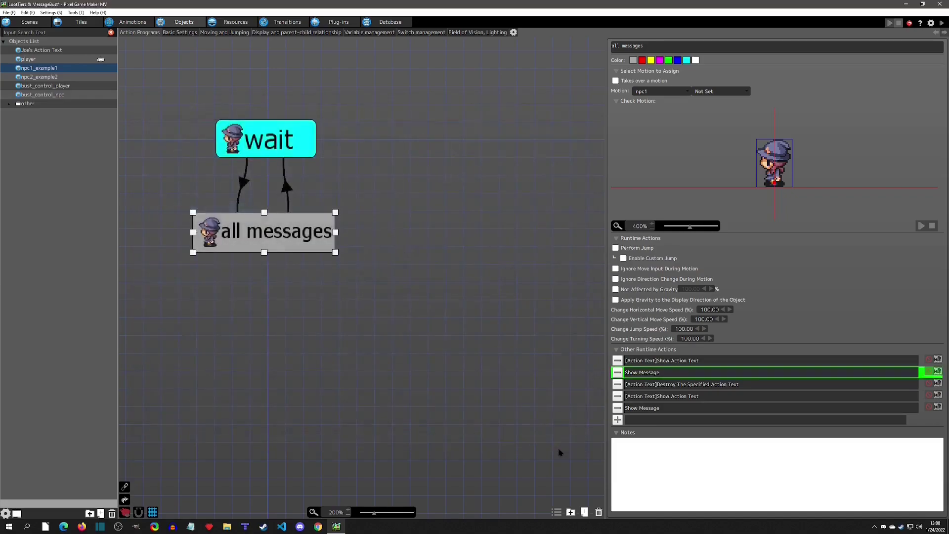
Recheck the settings of both Show Action Text actions without changing them
double_click(652, 361)
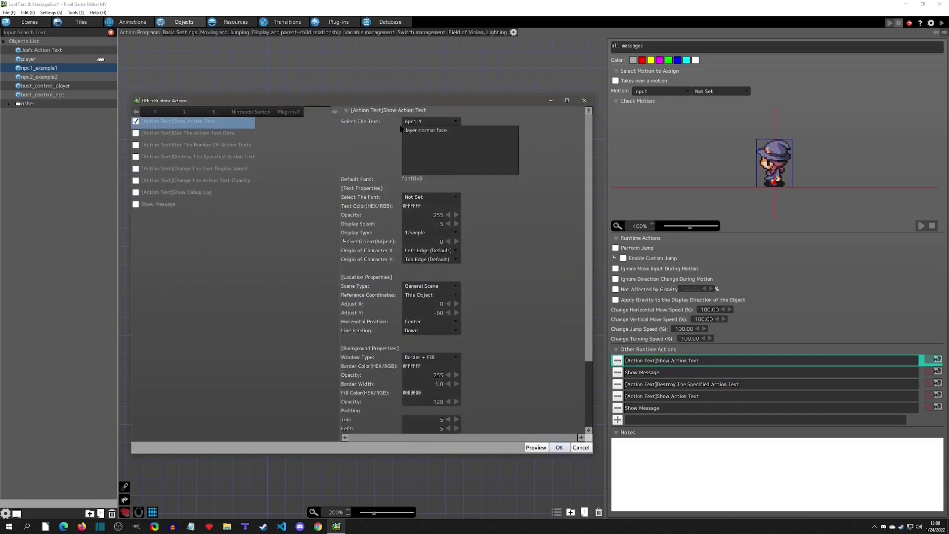
click(584, 101)
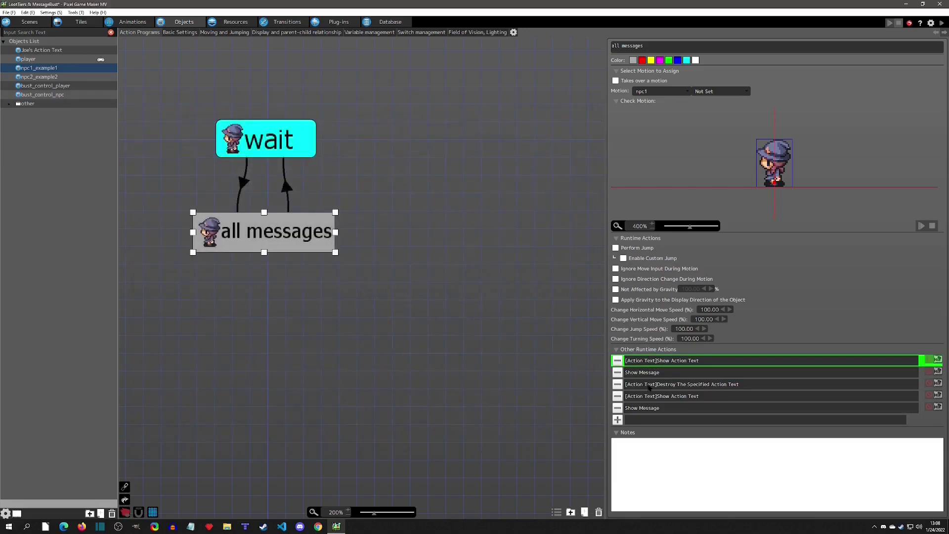
double_click(650, 396)
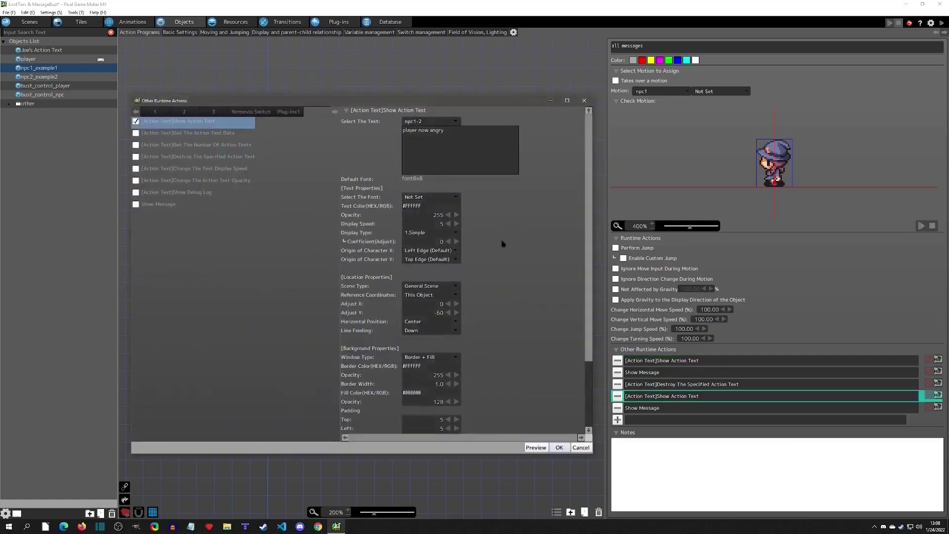
click(584, 101)
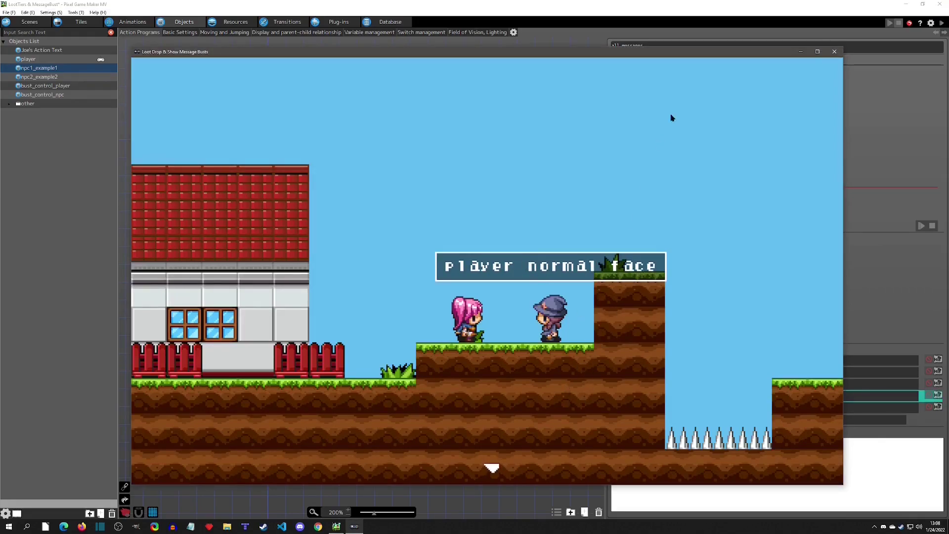
Advance the test play's NPC message to 'player now angry', then close the game window
drag(697, 55, 476, 57)
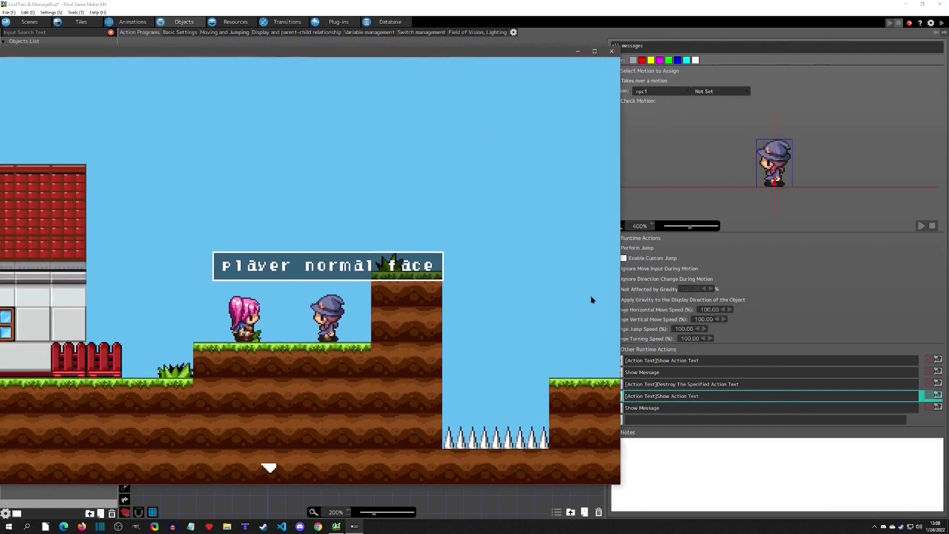
click(270, 473)
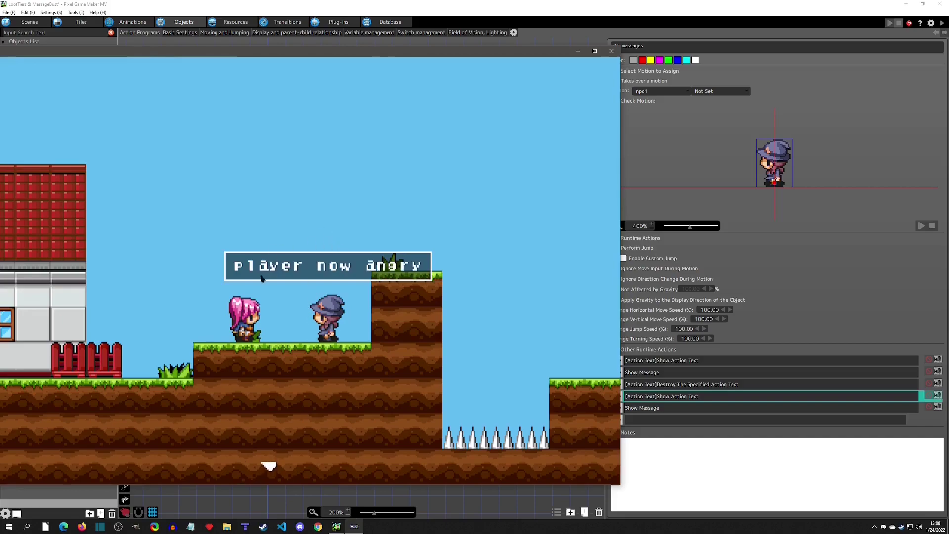
drag(386, 56, 573, 45)
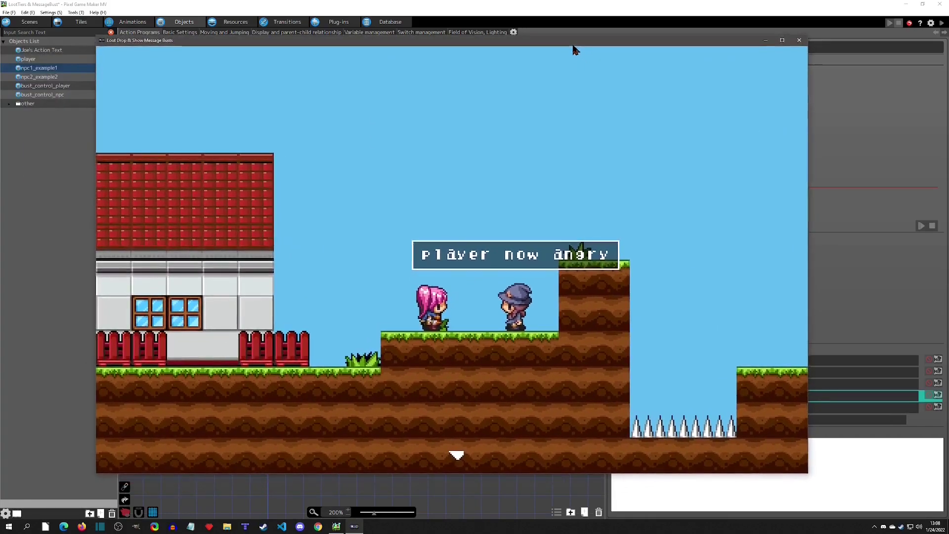
click(799, 40)
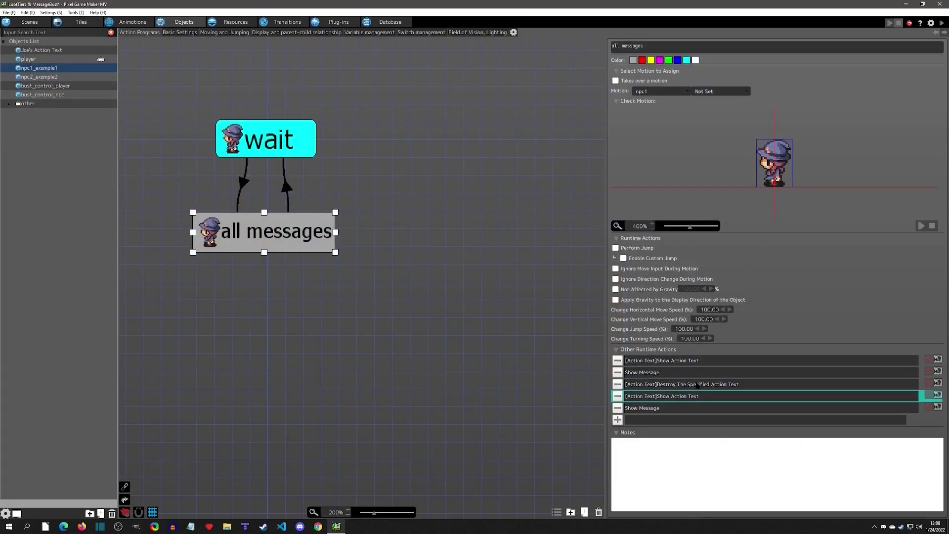
double_click(698, 385)
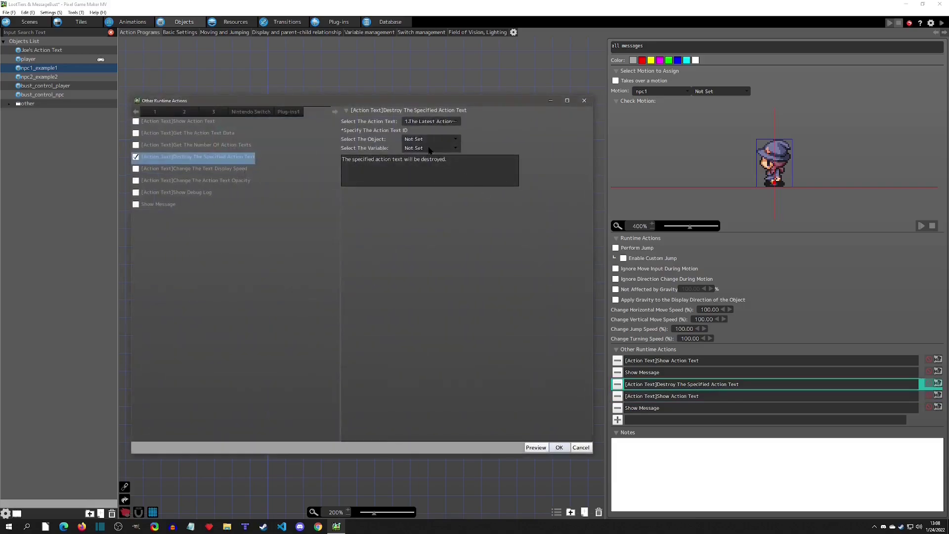
click(583, 100)
double_click(643, 397)
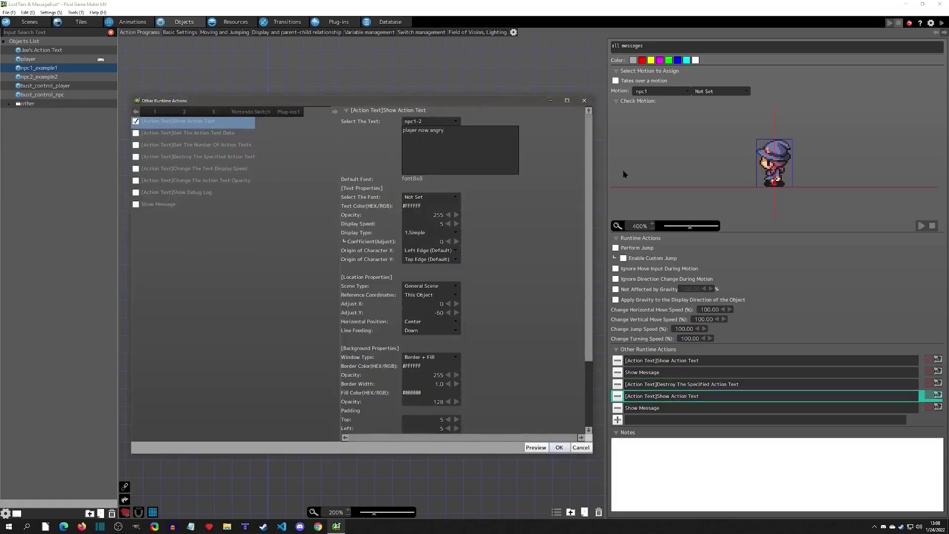
click(584, 101)
click(665, 374)
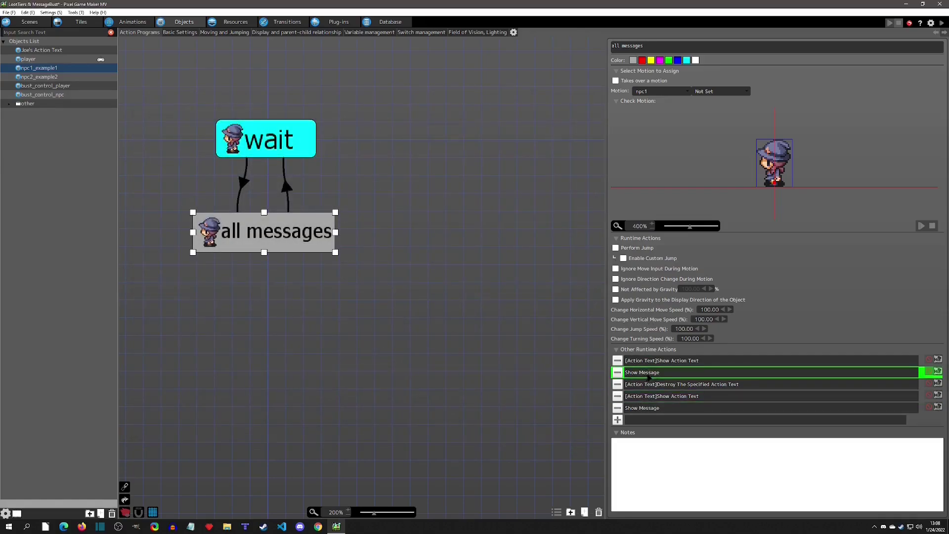
click(671, 385)
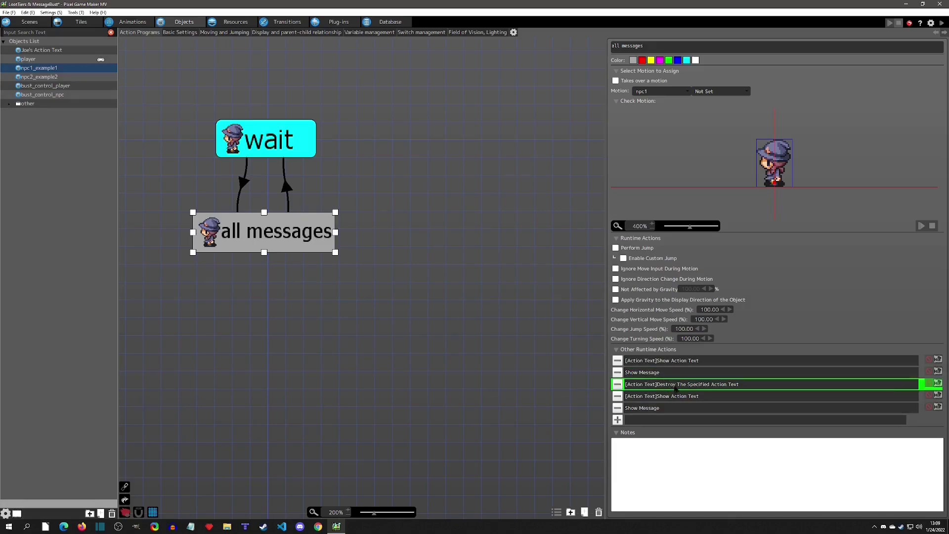
click(672, 397)
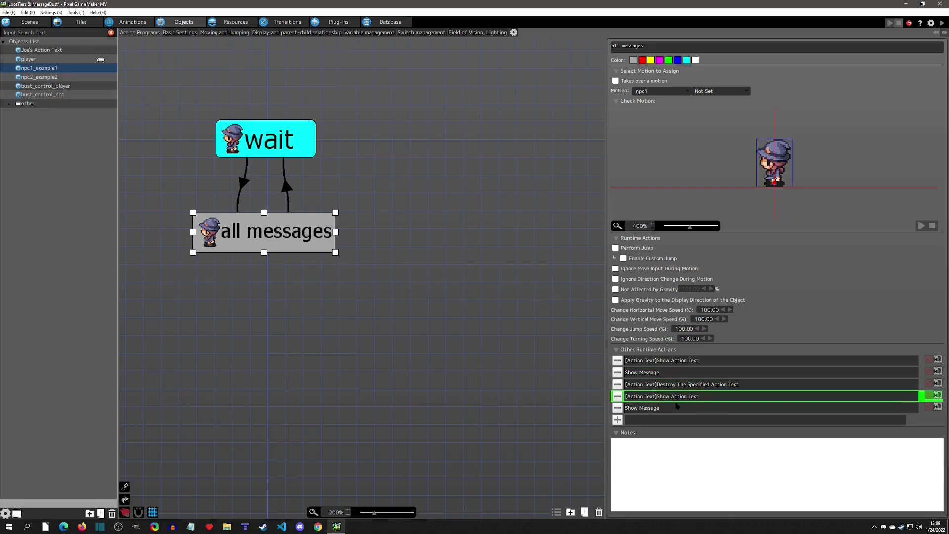
click(661, 410)
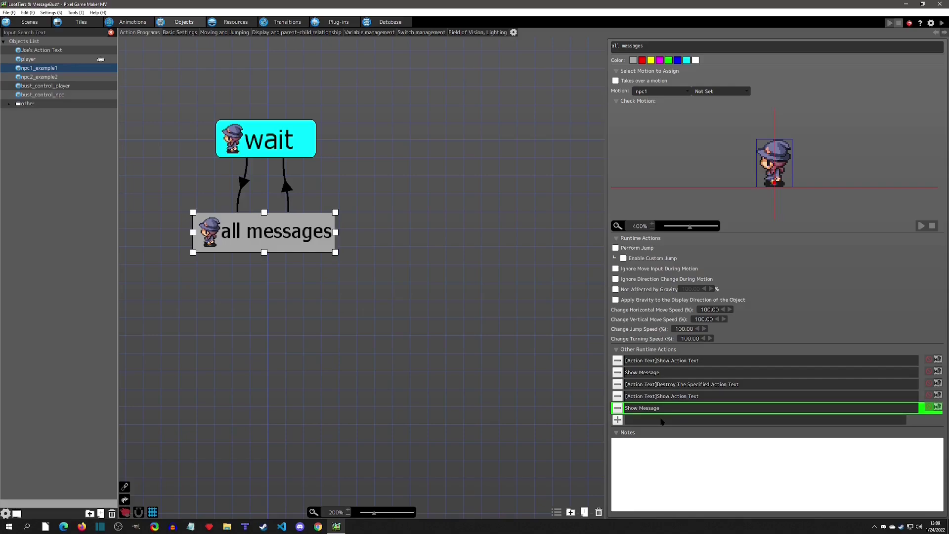
click(672, 362)
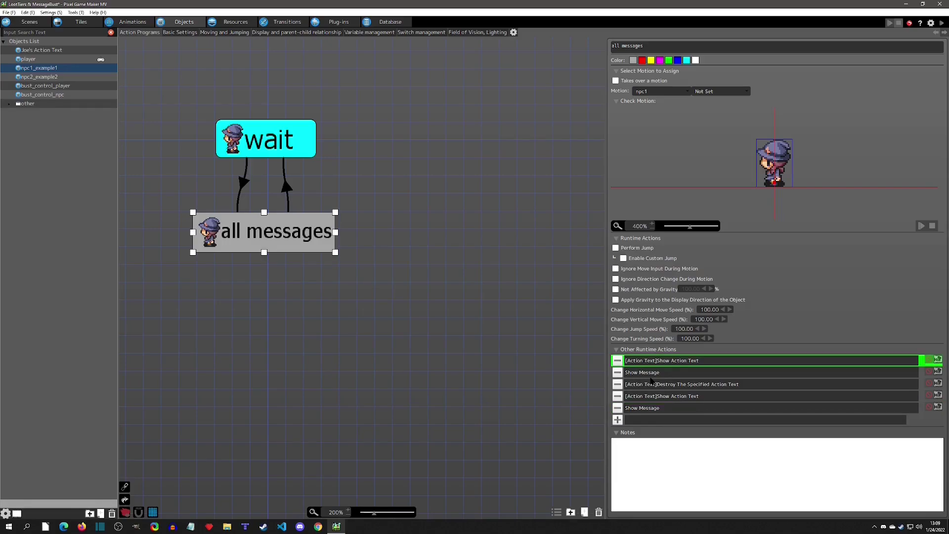
double_click(657, 373)
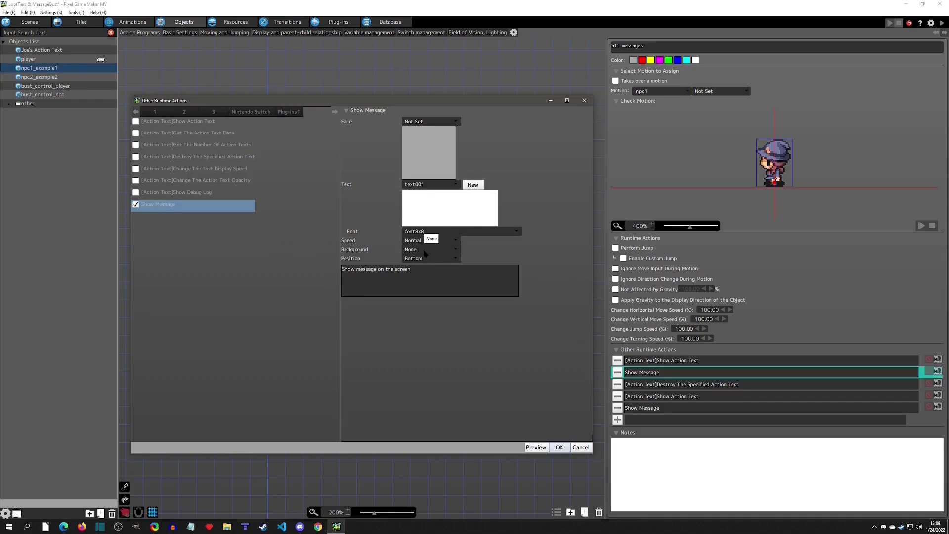
click(563, 449)
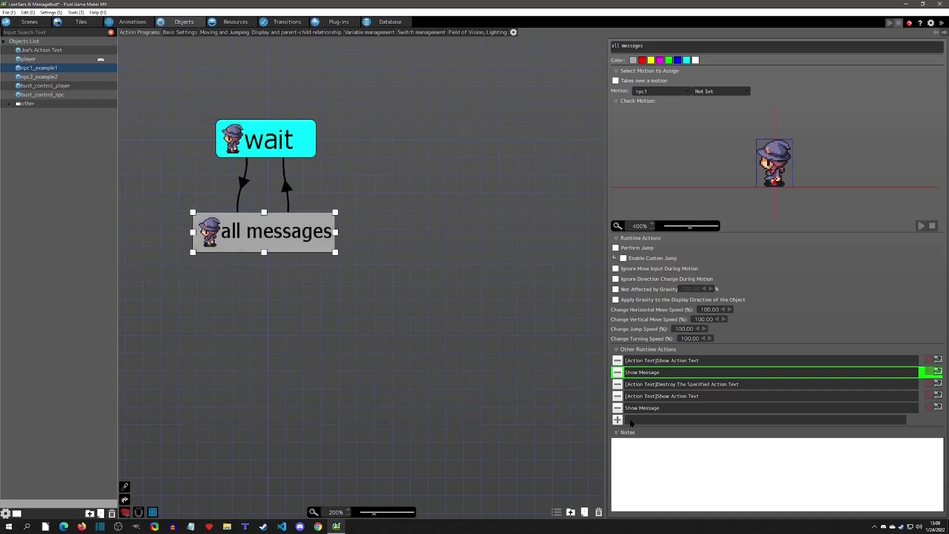
Duplicate the Destroy and Show Action Text pair at the end of the list
shift+click(691, 396)
click(662, 421)
key(ctrl+v)
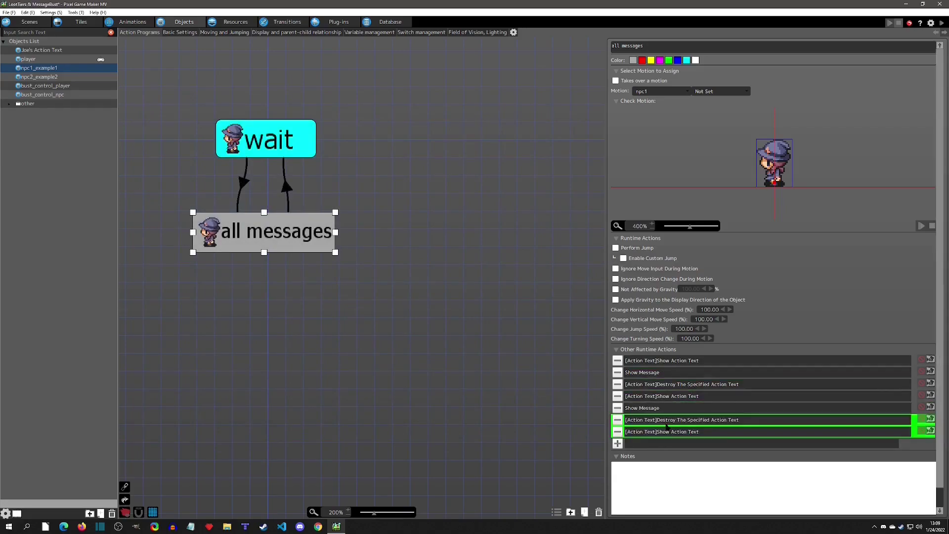
Set the new Show Action Text to npc1-3 ('npc1 now angry') and duplicate the Show Message pause
double_click(668, 433)
click(426, 122)
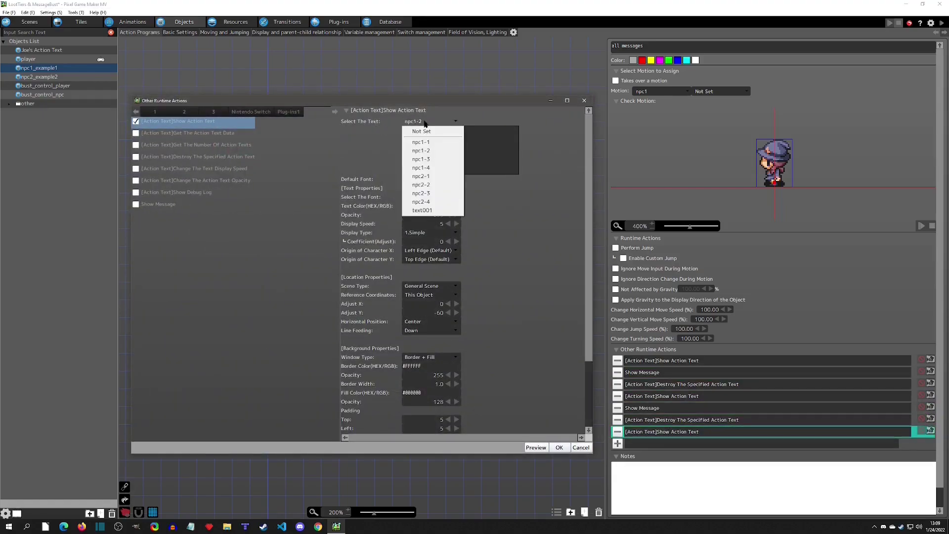
click(422, 159)
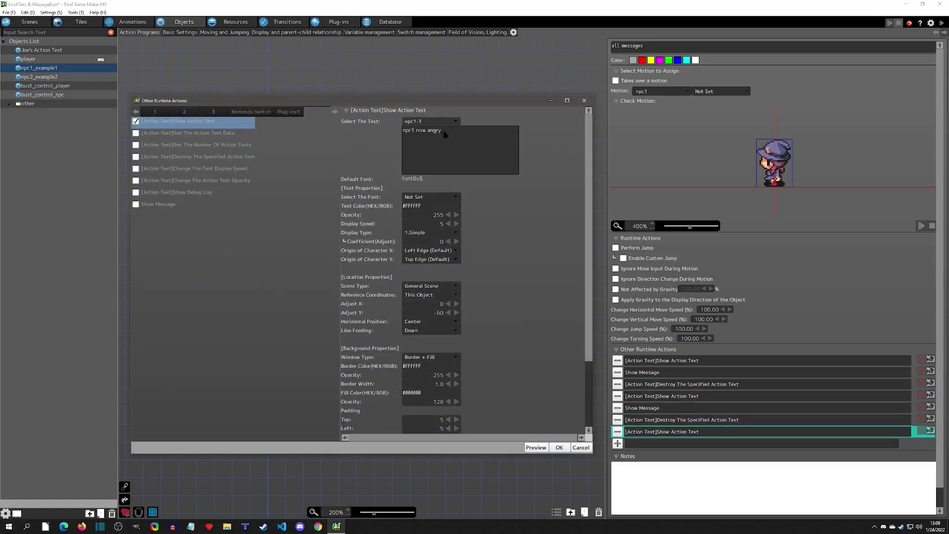
click(559, 448)
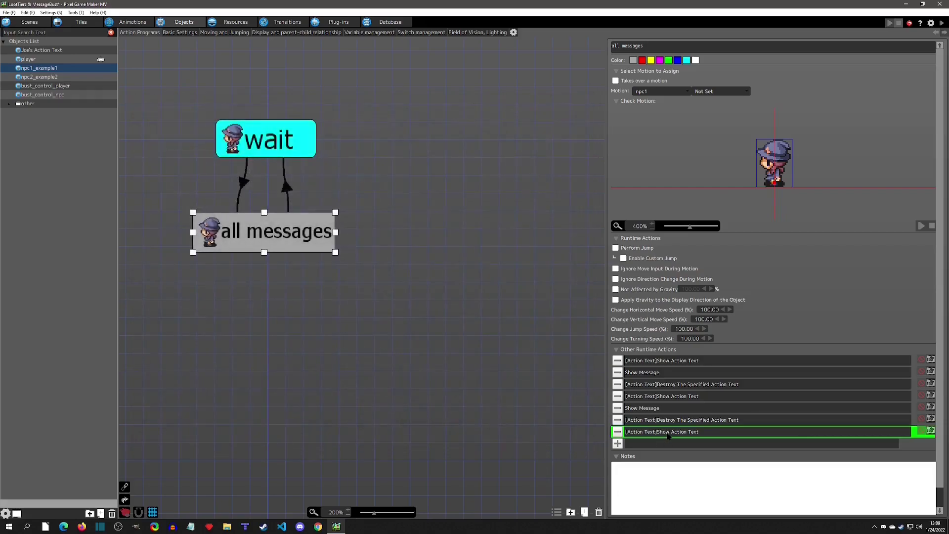
click(657, 408)
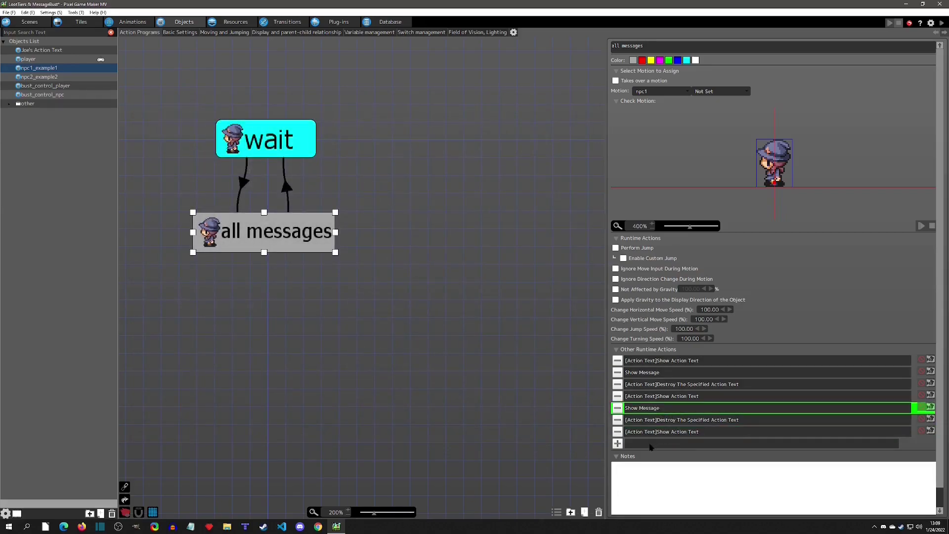
key(ctrl+v)
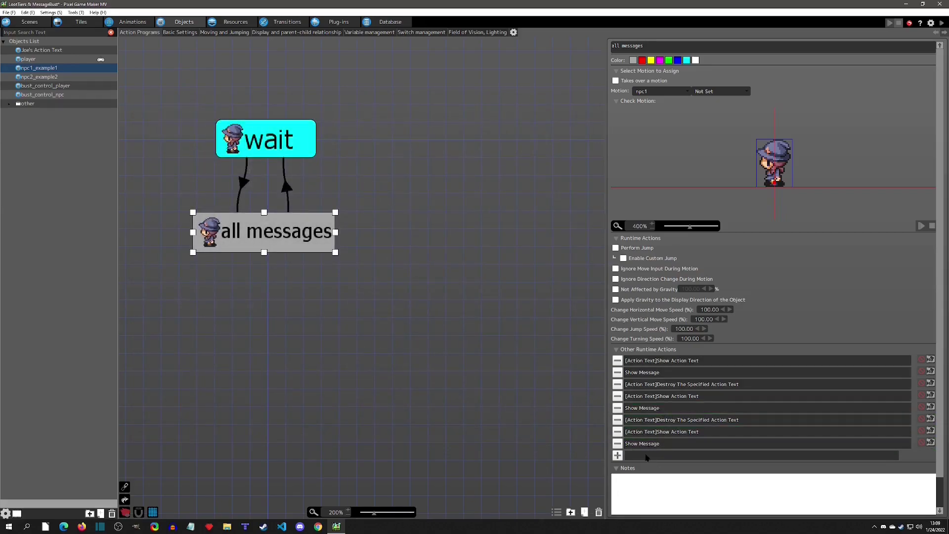
click(941, 23)
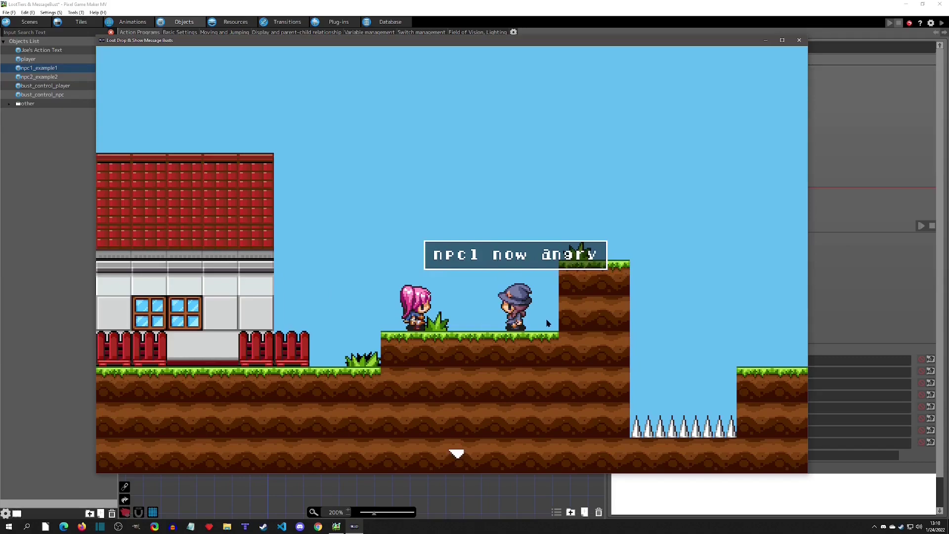
key(space)
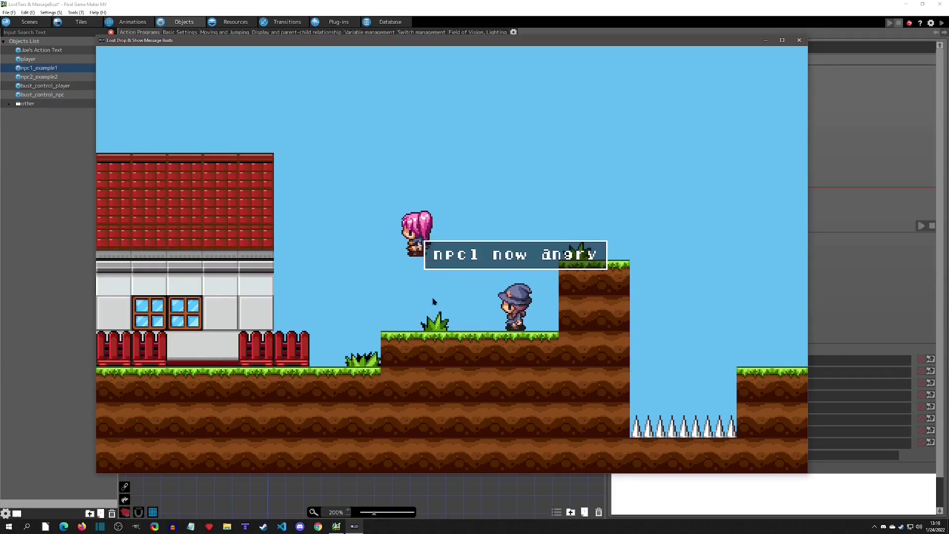
key(space)
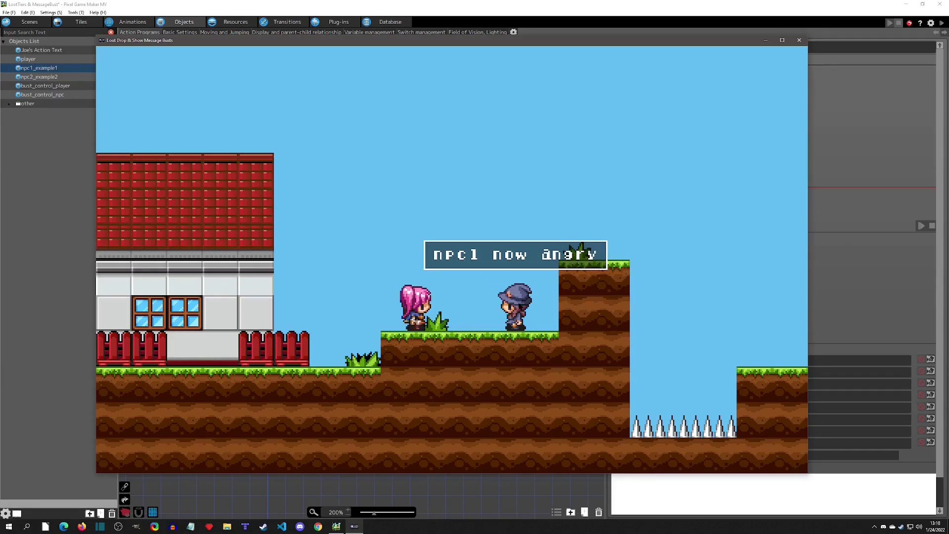
key(Left)
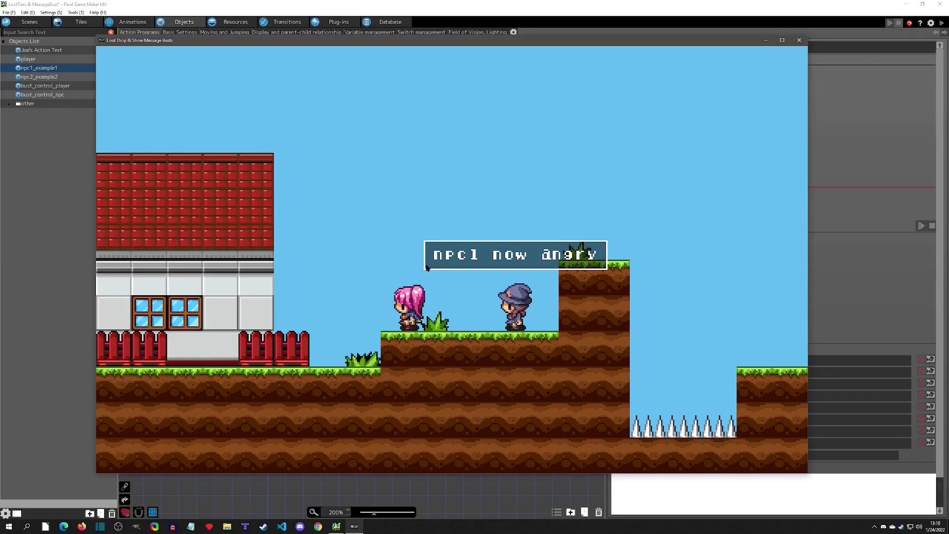
Append a final Destroy The Specified Action Text, then test-play walking the player to the NPC
click(800, 40)
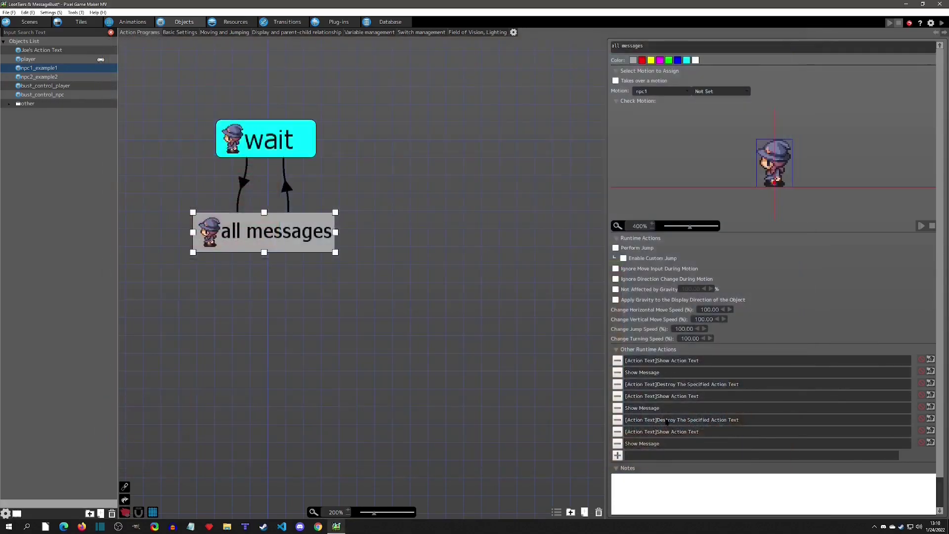
drag(667, 422, 678, 473)
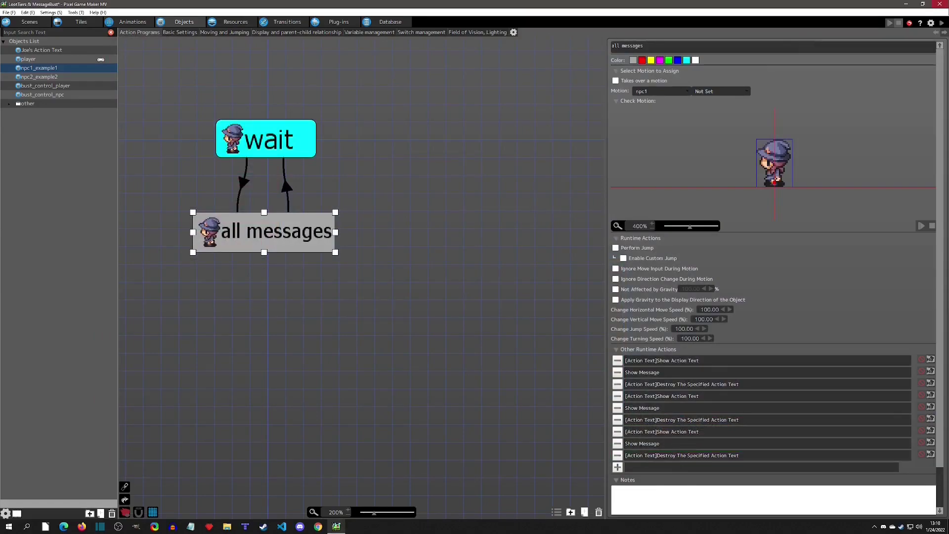
key(F5)
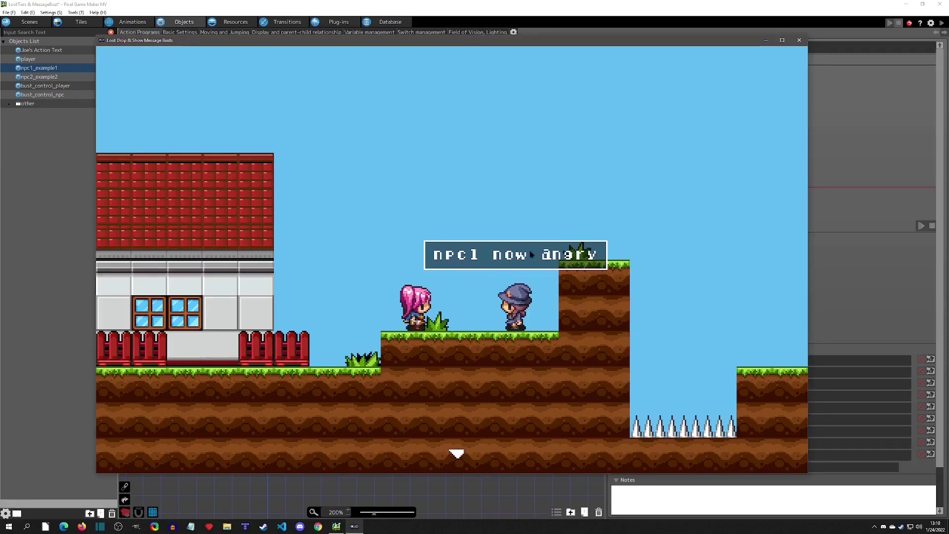
key(z)
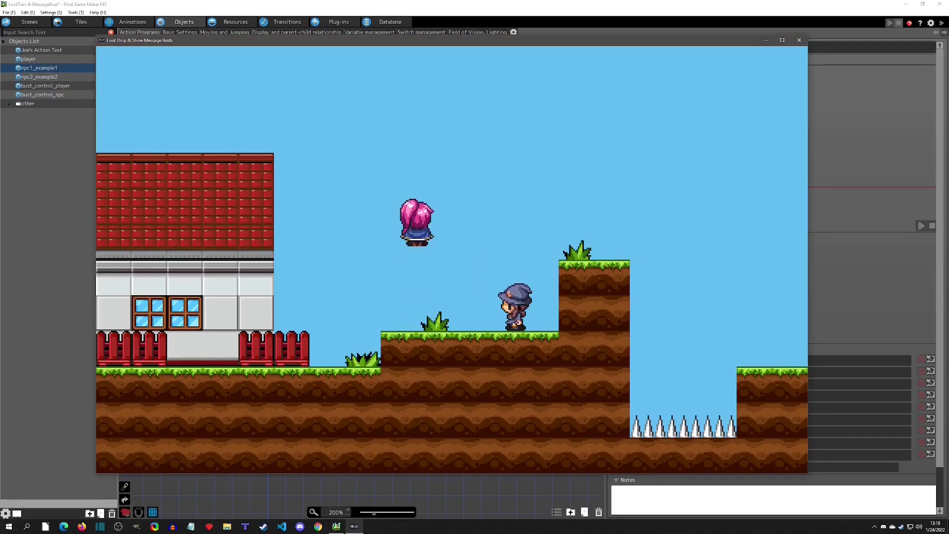
key(Right)
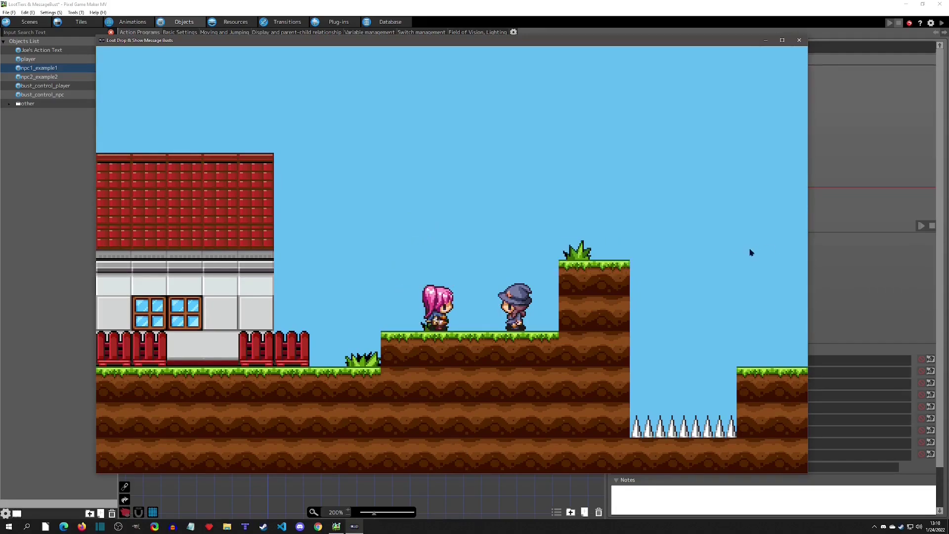
click(798, 41)
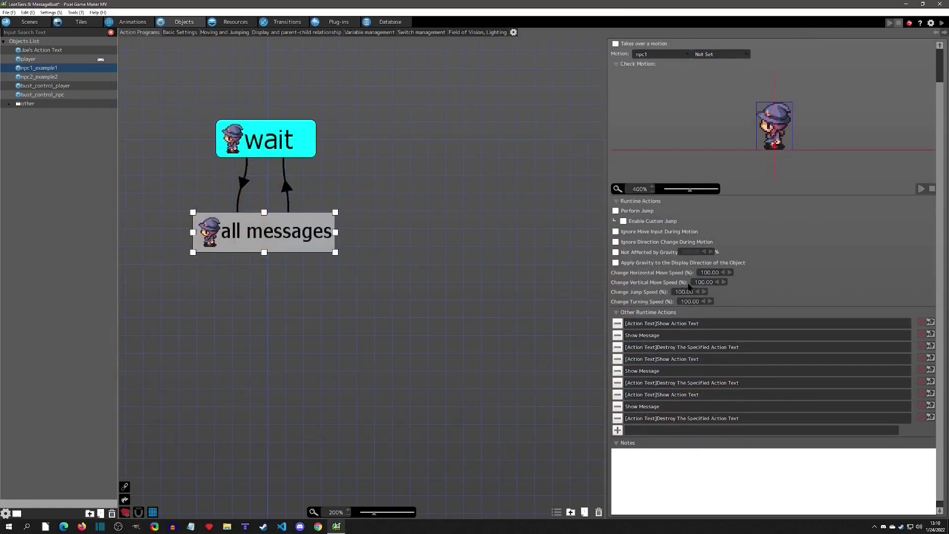
Switch to the project's image resources and open the File menu
scroll(689, 287, up, 2)
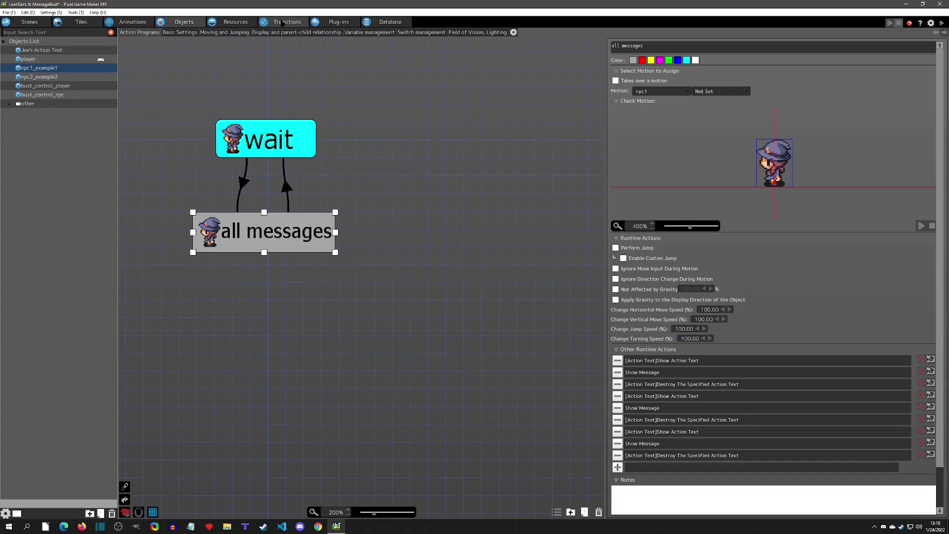
click(251, 24)
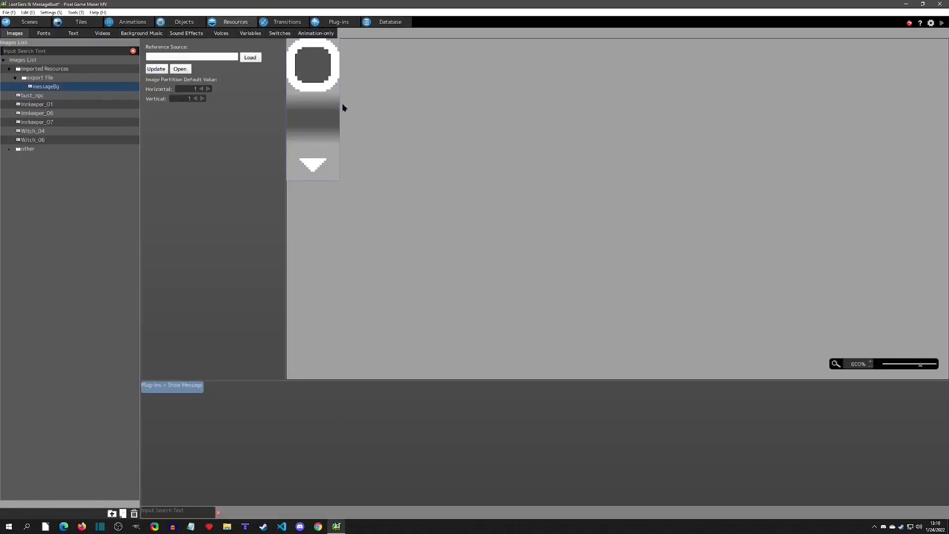
click(9, 13)
Open the project's img folder on disk and bring up the context menu for 779.png
click(30, 64)
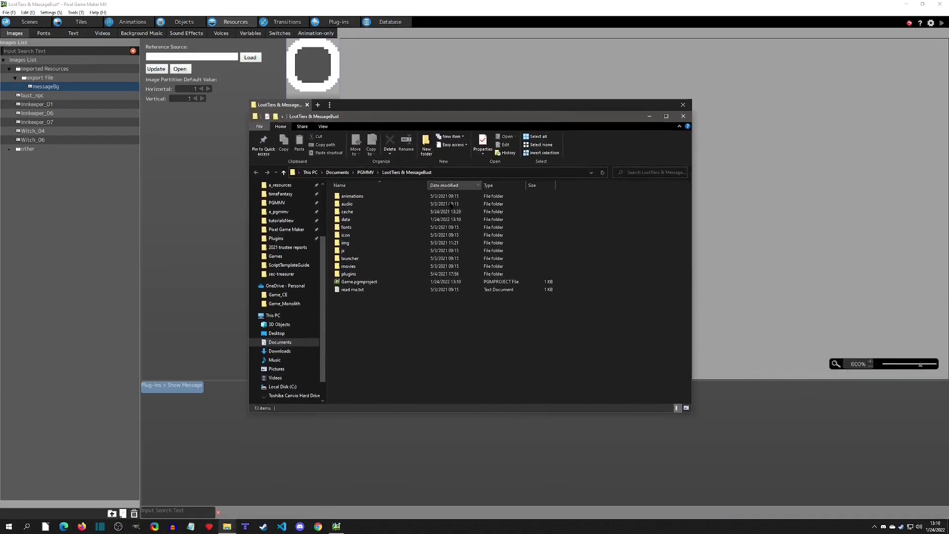
double_click(357, 243)
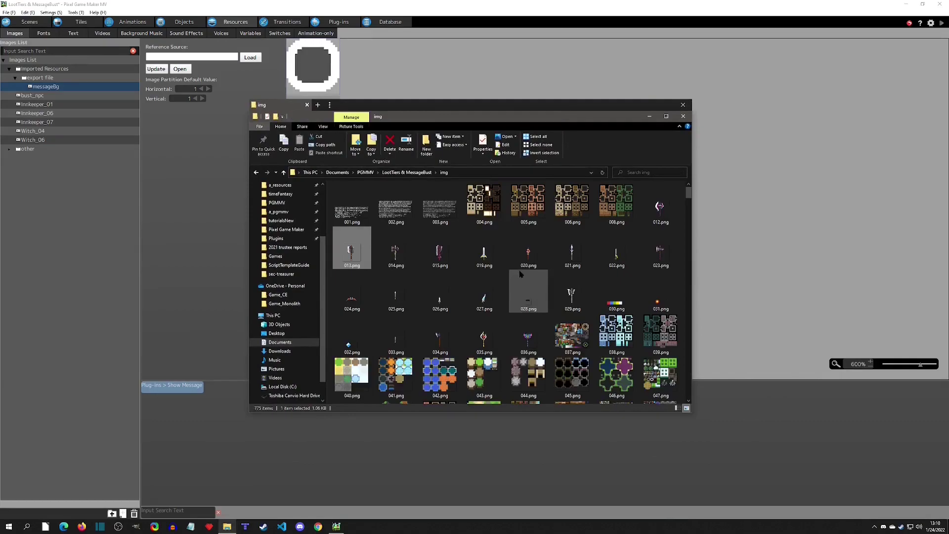
ctrl+scroll(506, 257, up, 3)
drag(689, 189, 694, 410)
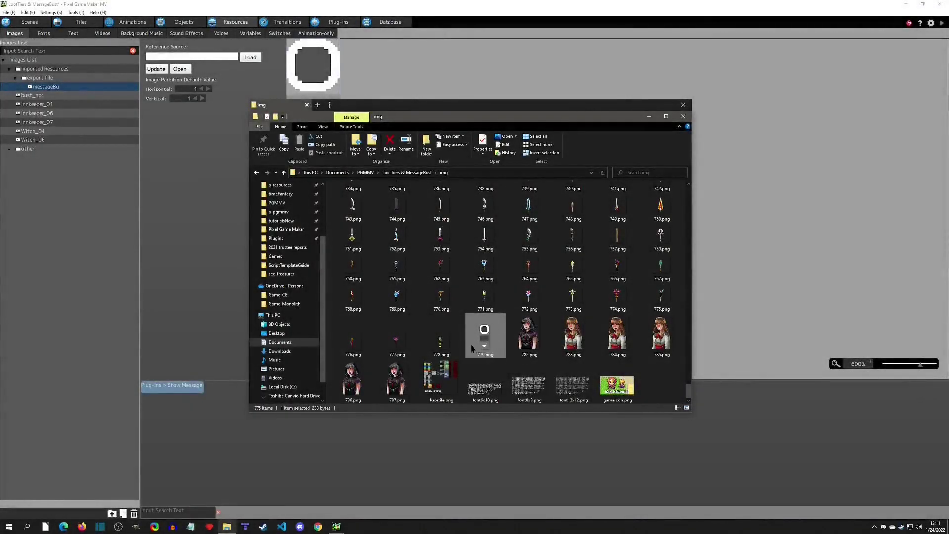
mouse_move(475, 346)
right_click(495, 341)
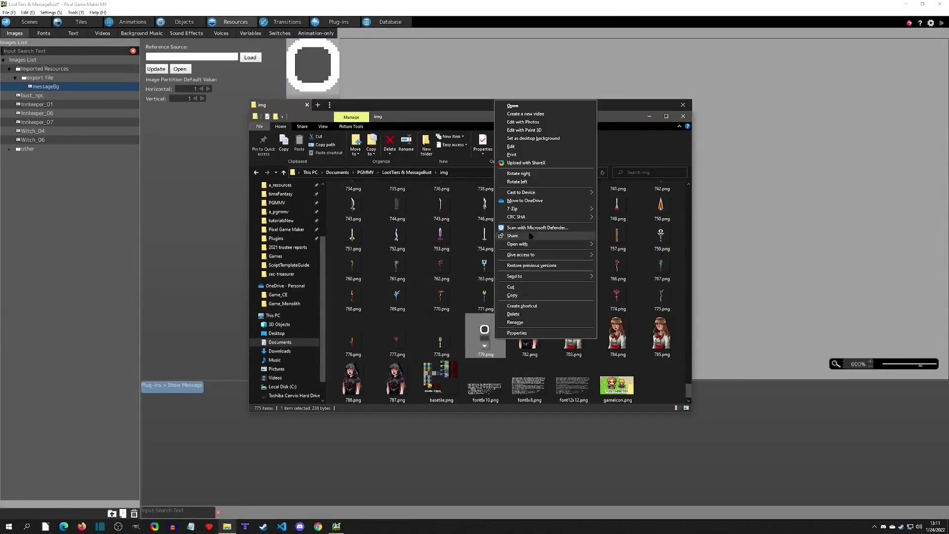
Open 779.png in GIMP and delete the entire canvas to transparency
mouse_move(524, 244)
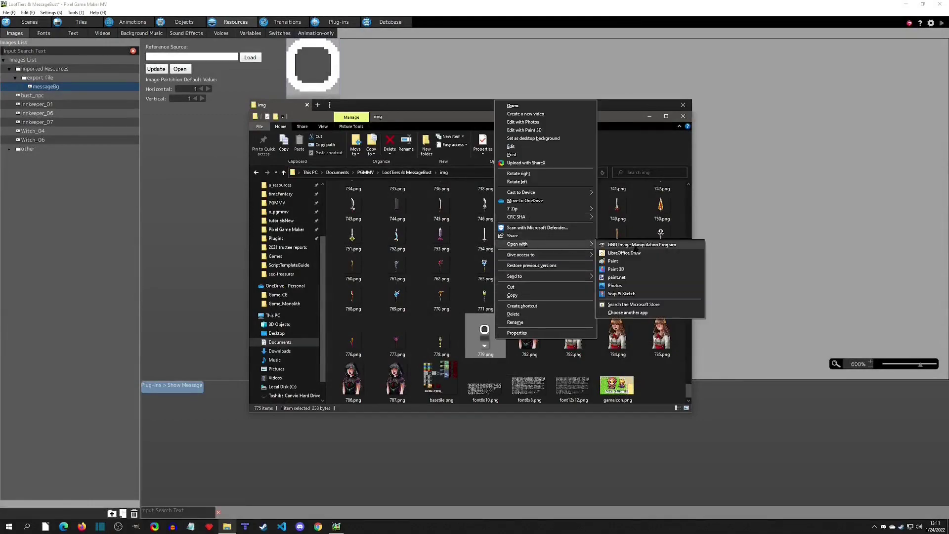
click(641, 244)
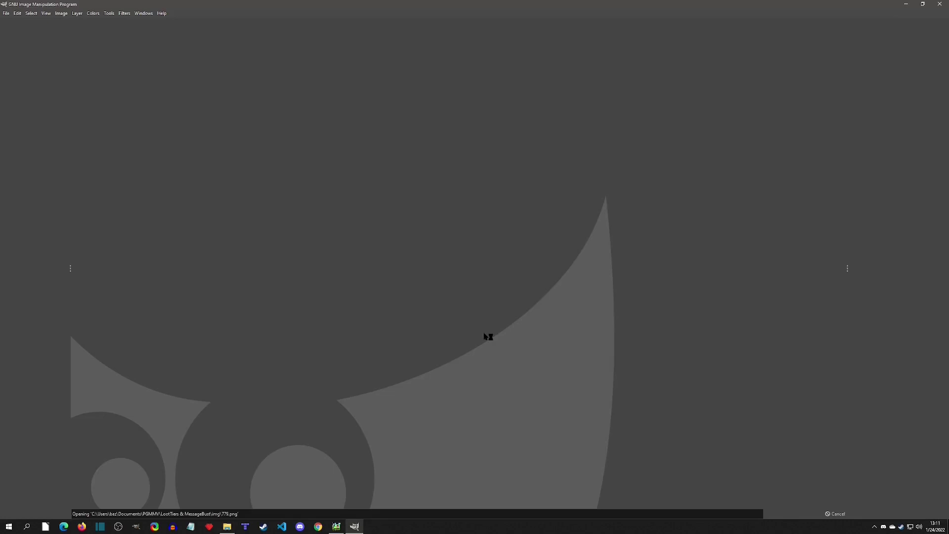
ctrl+scroll(462, 279, up, 7)
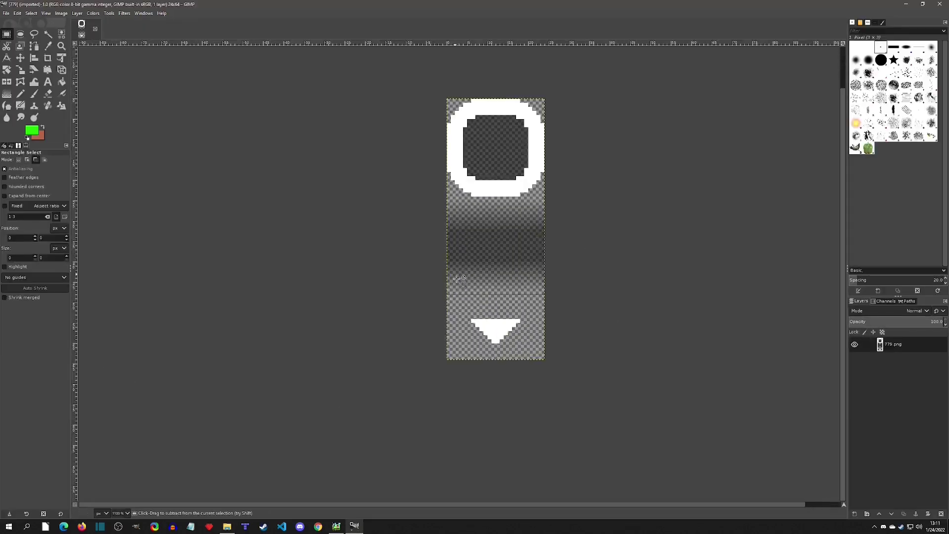
drag(443, 285, 587, 377)
key(Escape)
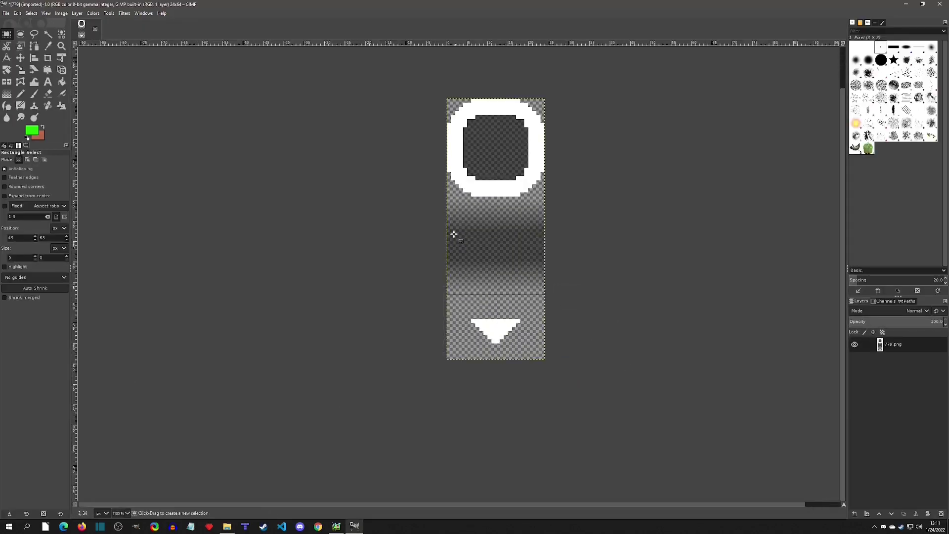
drag(417, 85, 648, 459)
key(Delete)
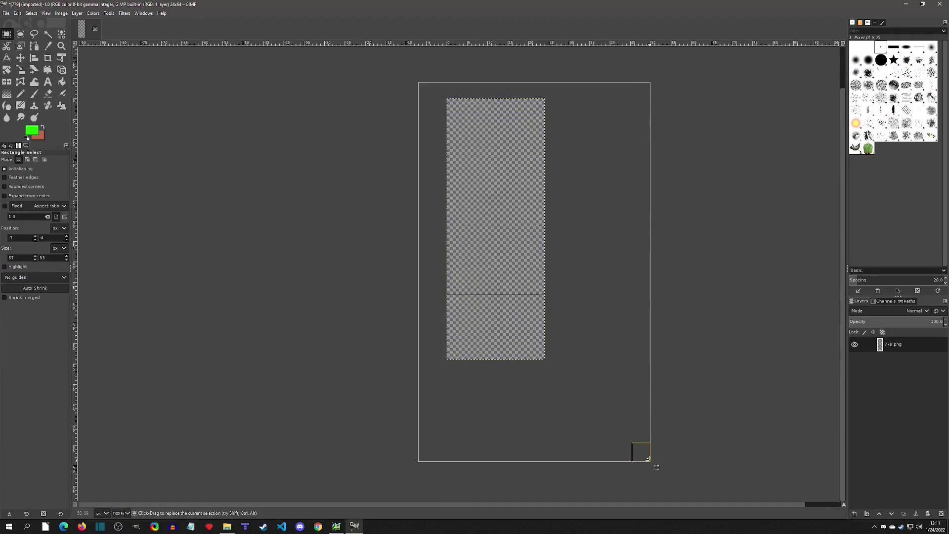
click(675, 324)
Export the erased image as new bg.png into the Downloads folder
click(8, 14)
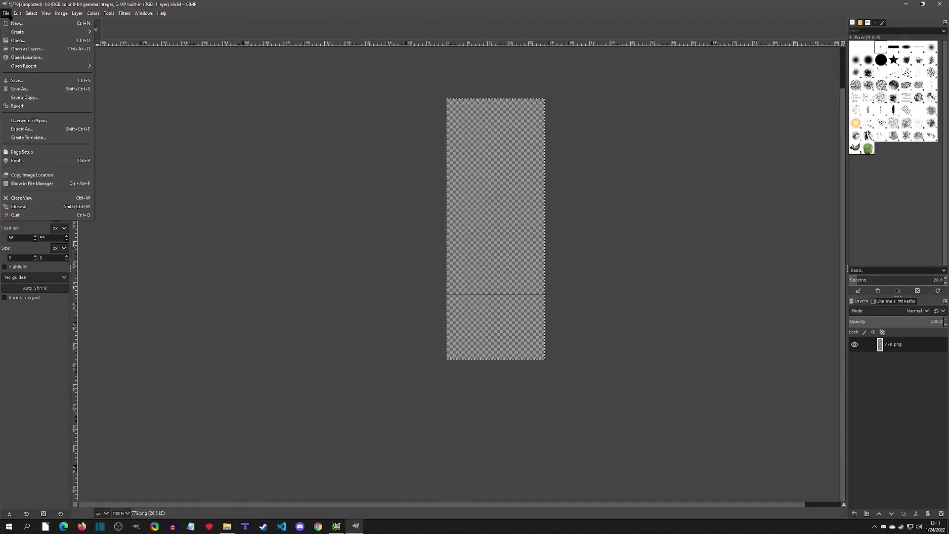
click(29, 126)
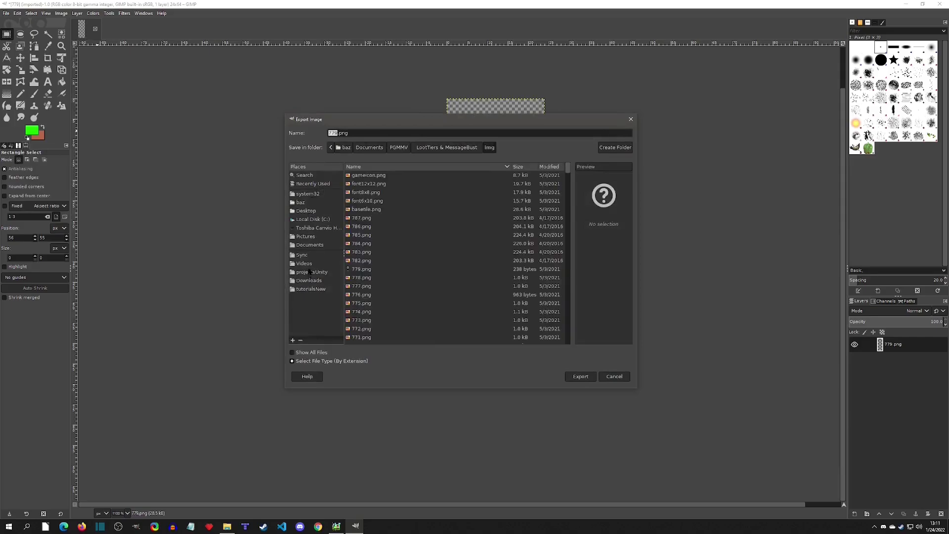
click(309, 283)
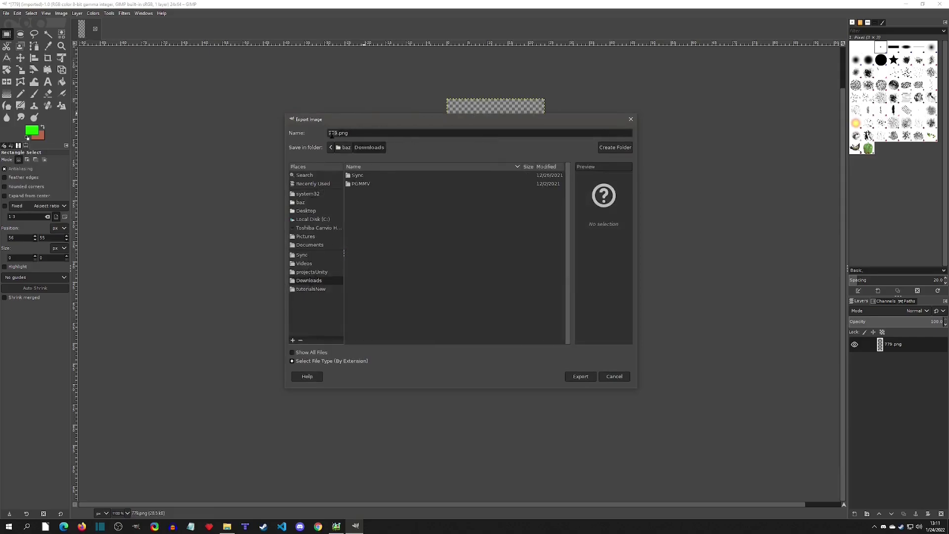
double_click(331, 133)
text(player)
key(Return)
click(481, 338)
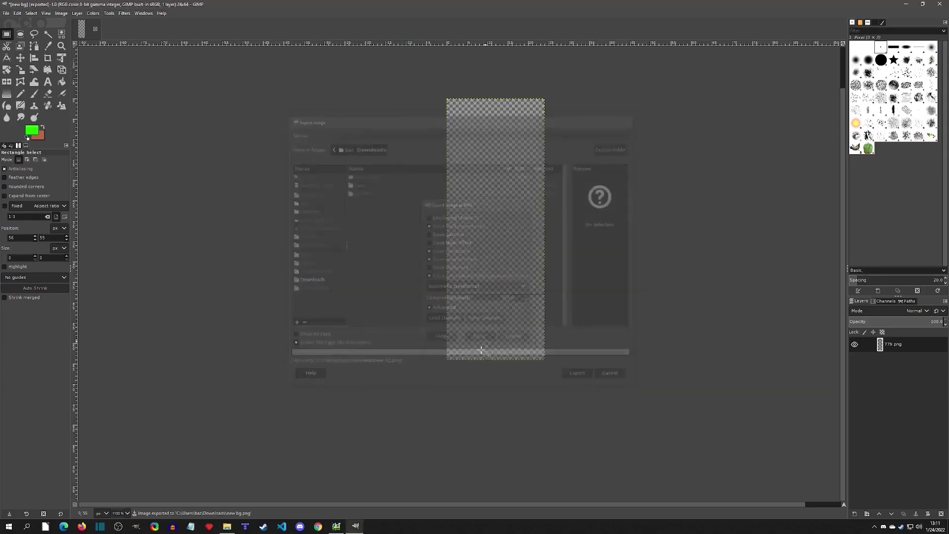
click(337, 526)
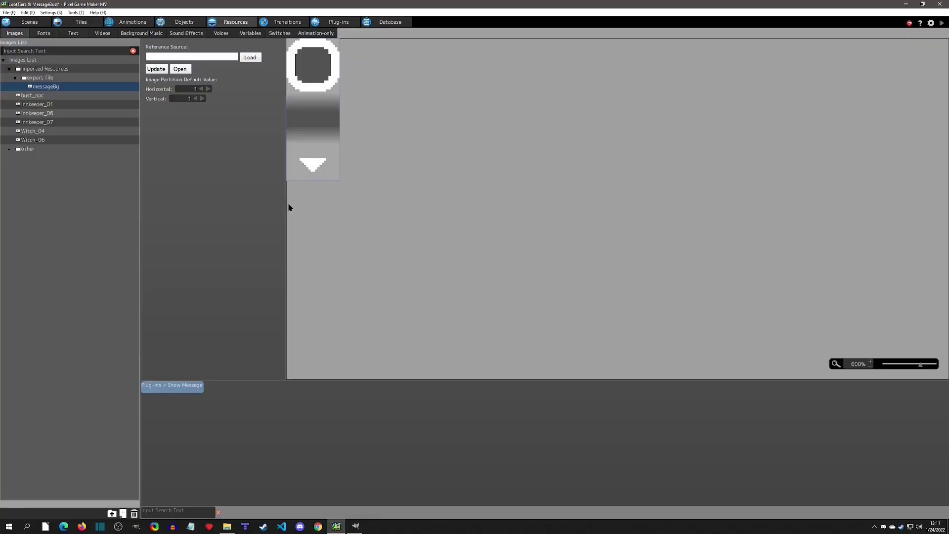
Load new bg.png from Downloads as messageBg's reference source
click(250, 58)
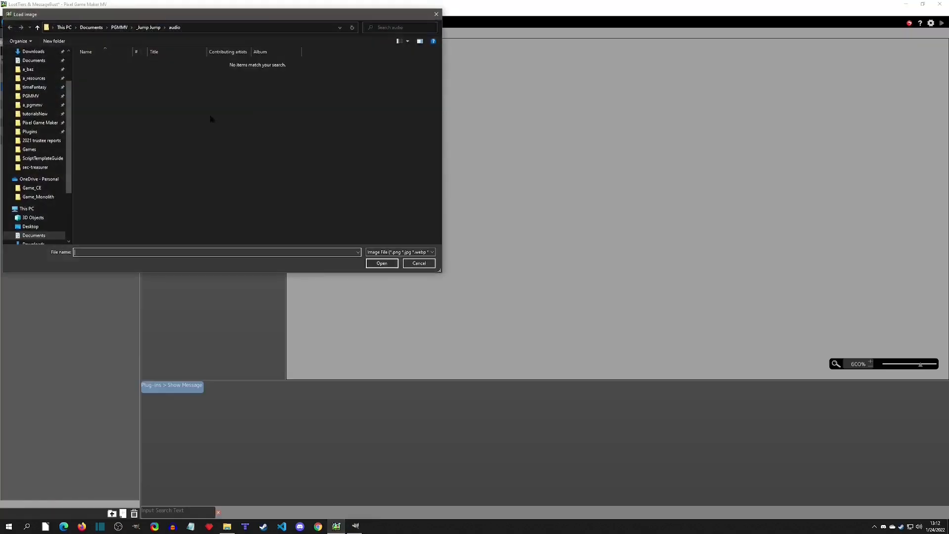
click(33, 59)
click(33, 52)
double_click(93, 65)
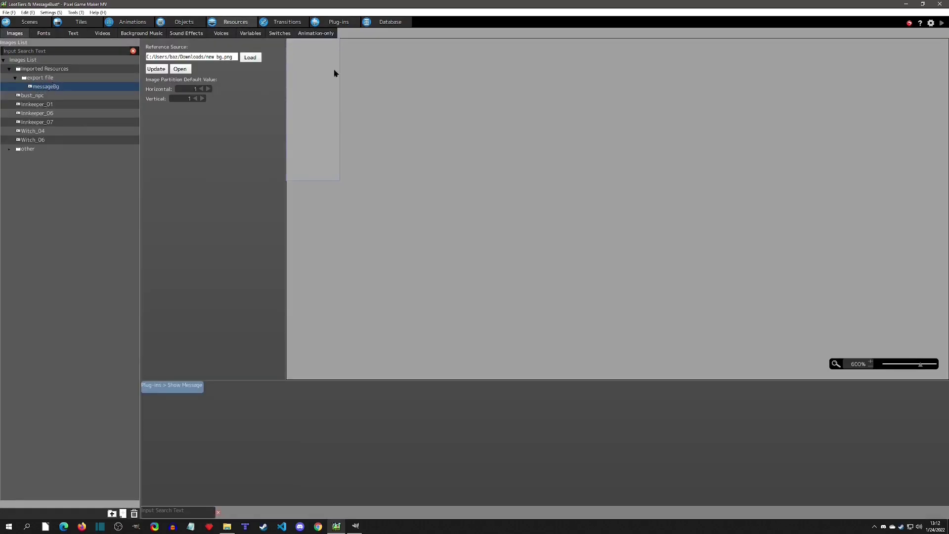
Test-play the level, close it, then select Show Message and the first Show Action Text action
click(184, 22)
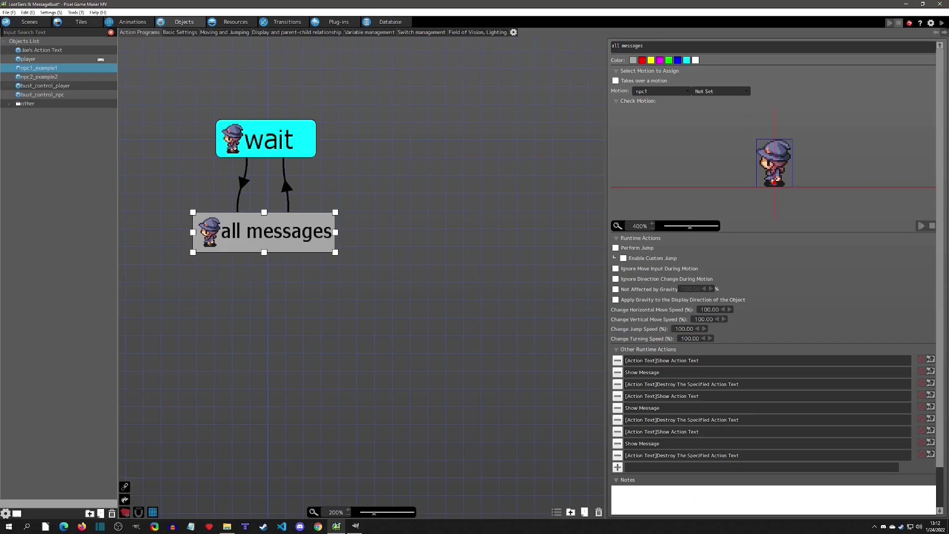
key(F5)
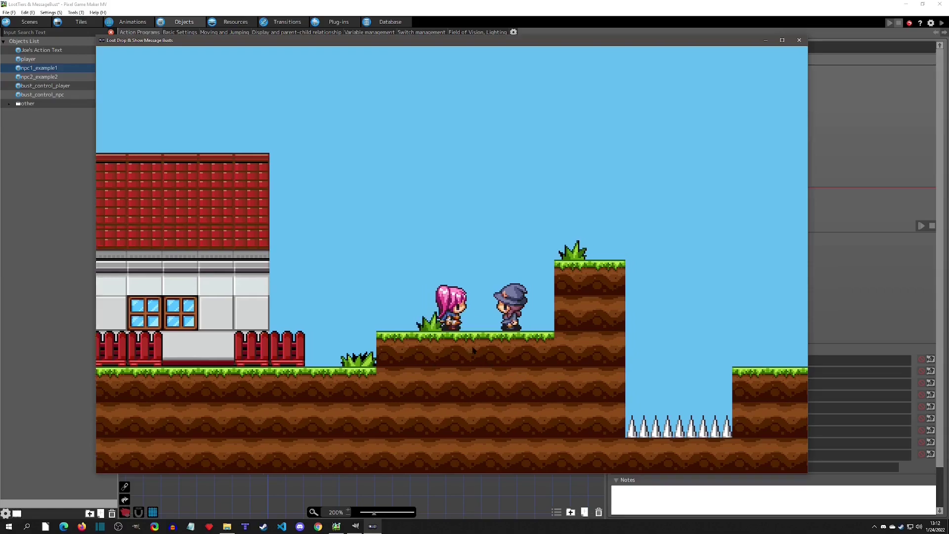
click(799, 40)
click(643, 374)
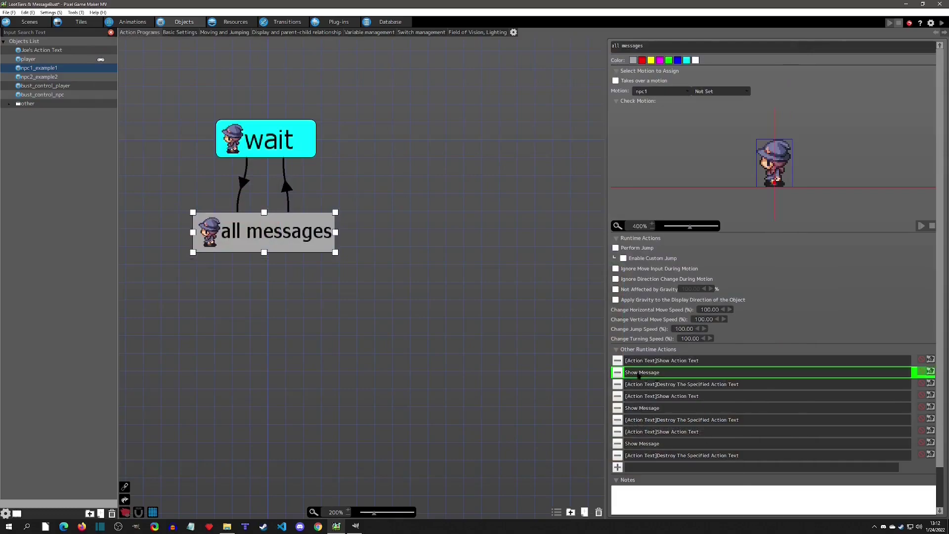
click(664, 364)
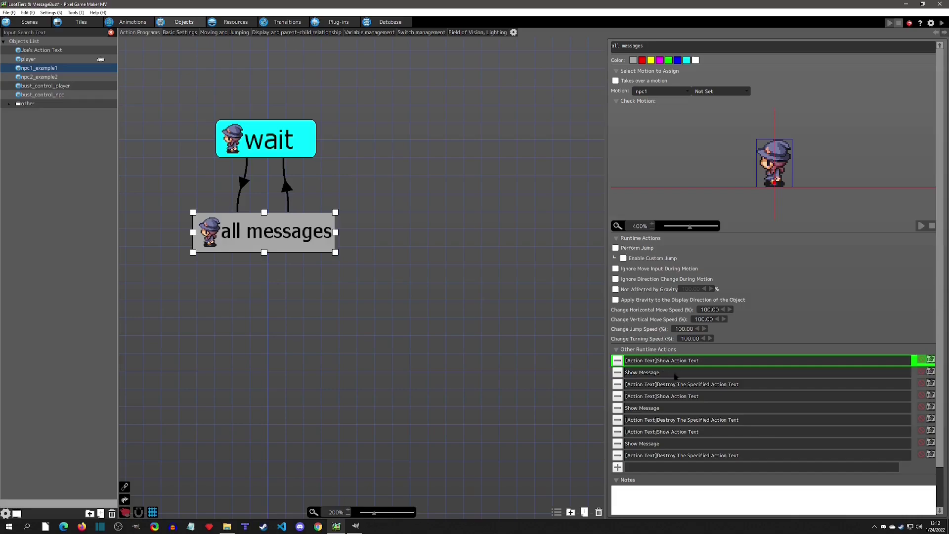
Edit the first Show Action Text's padding fields and preview the message box in a test play
double_click(668, 360)
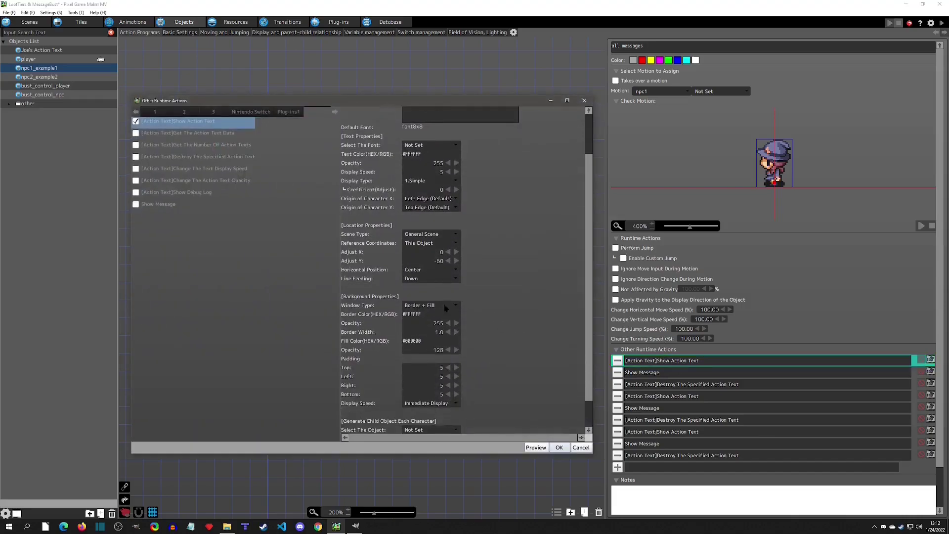
double_click(433, 331)
click(435, 367)
click(437, 385)
click(436, 368)
click(559, 447)
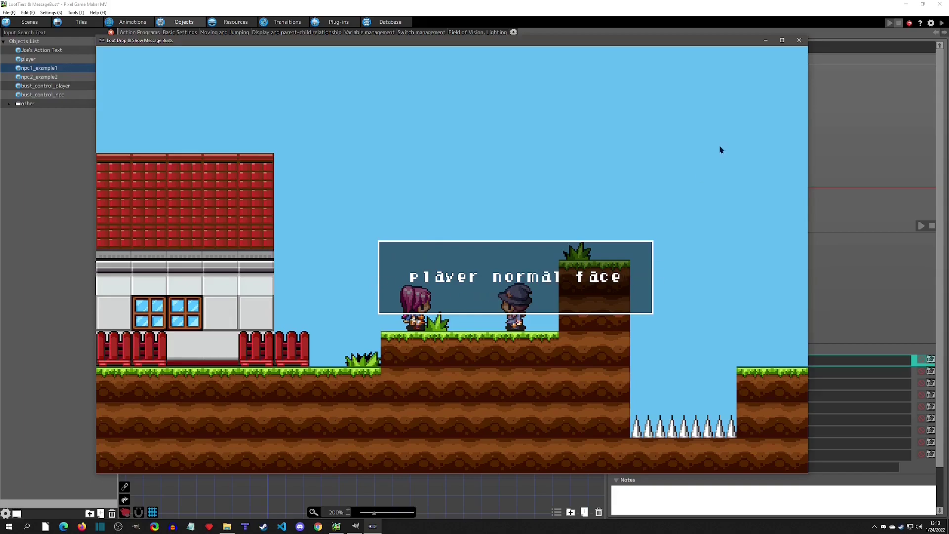
click(800, 40)
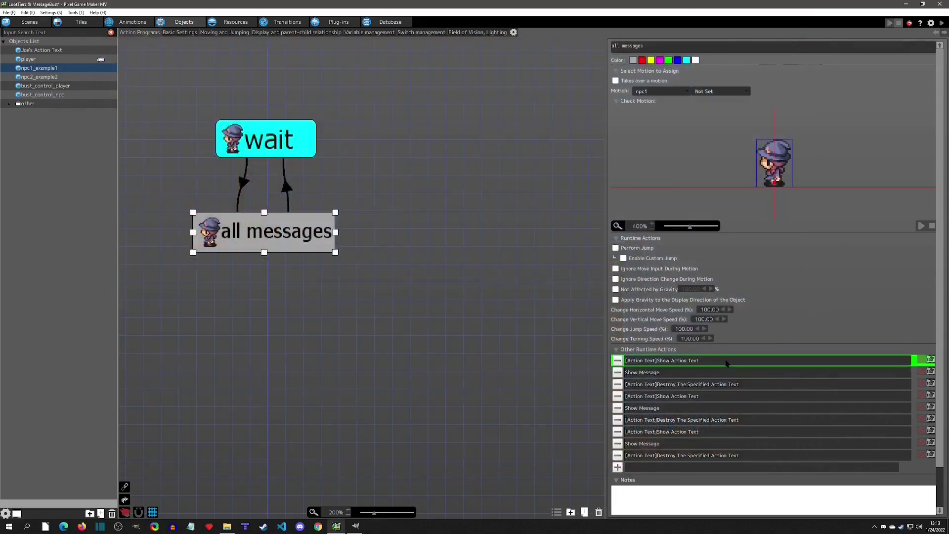
Set the padding to 5 and confirm the Show Action Text settings
text(5)
key(Tab)
text(5)
key(Tab)
text(5)
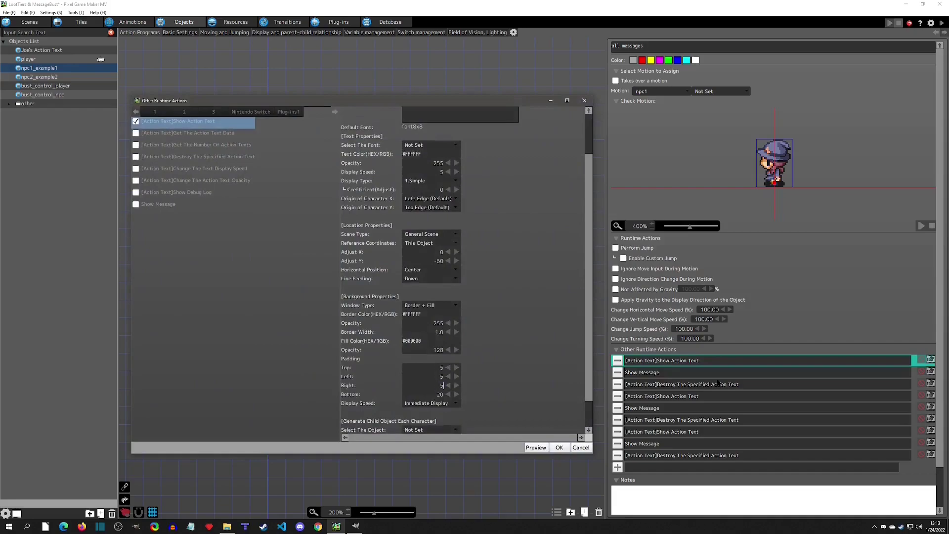
click(559, 448)
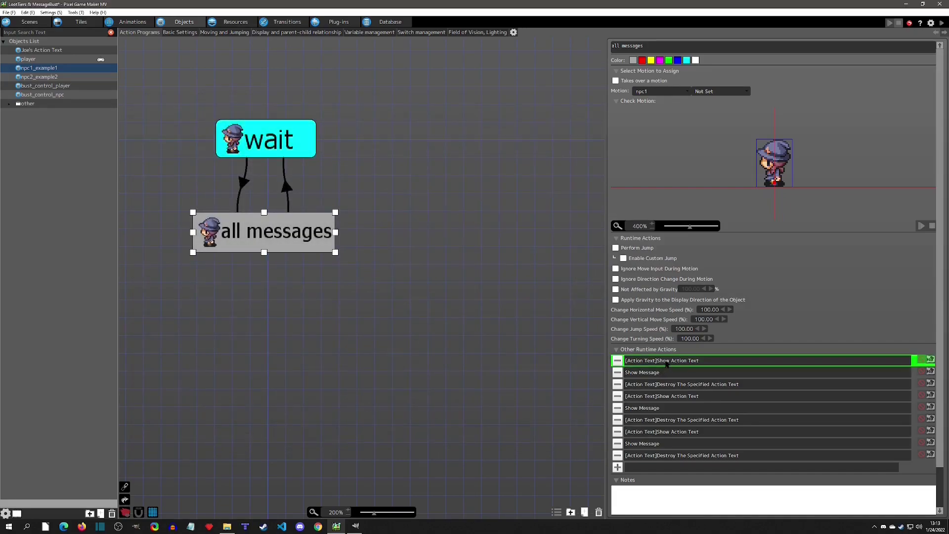
Create two new states on the canvas named txt 1 and txt2
drag(441, 275, 445, 202)
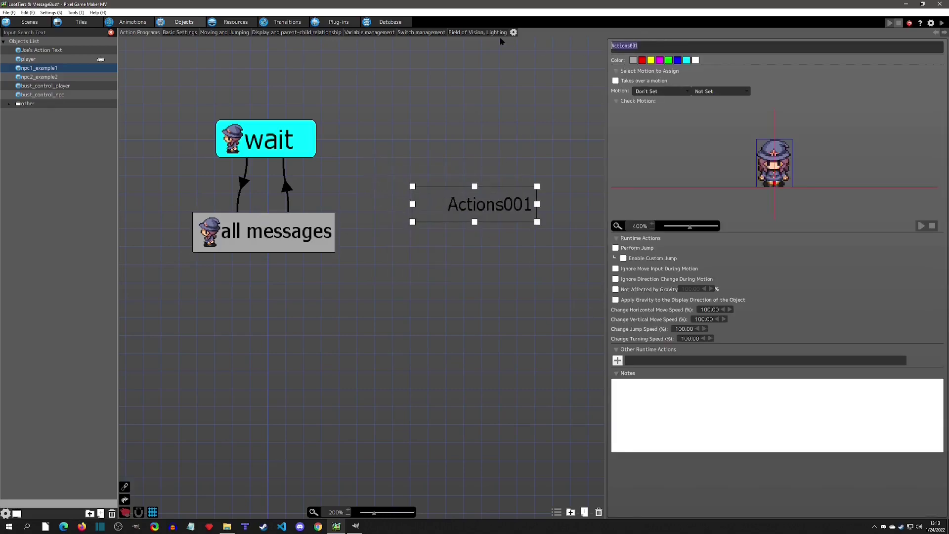
text(txt 1)
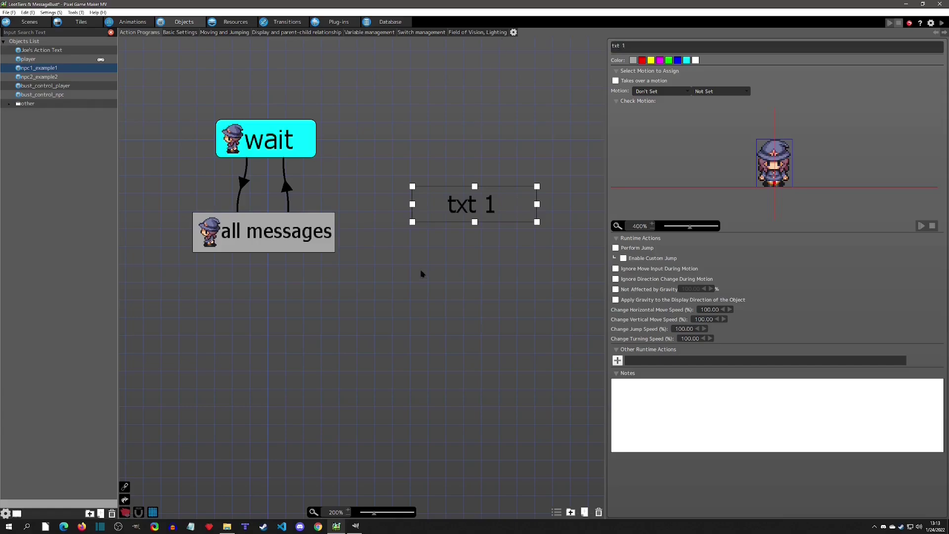
click(434, 282)
double_click(446, 283)
drag(447, 282, 410, 259)
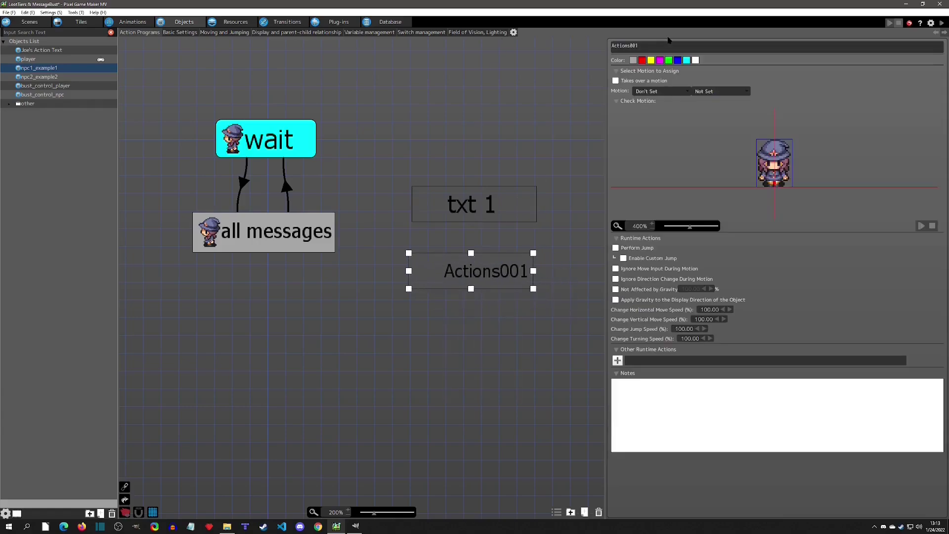
text(txt2)
key(Return)
Link txt 1 to txt2 with an input condition of pressing A
right_click(489, 213)
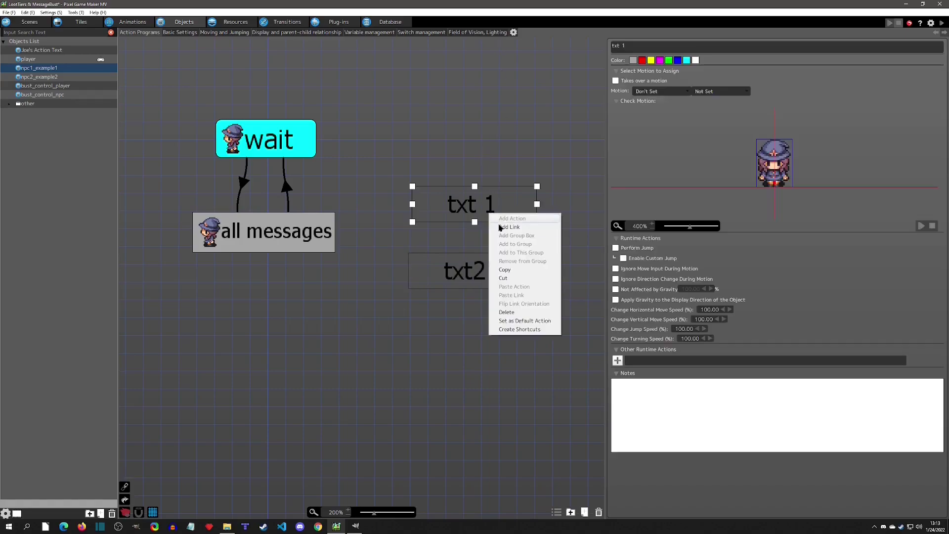
click(514, 222)
click(493, 267)
click(616, 147)
click(617, 158)
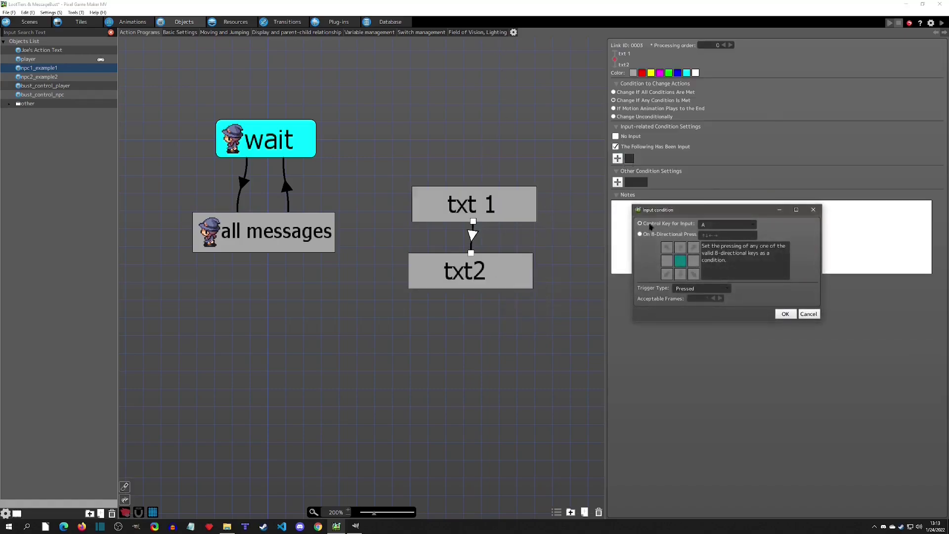
click(785, 314)
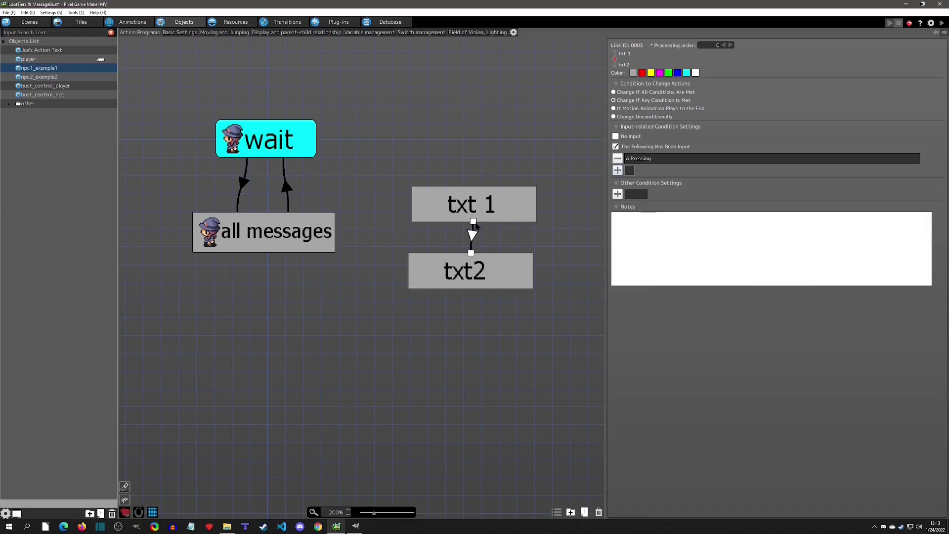
click(481, 212)
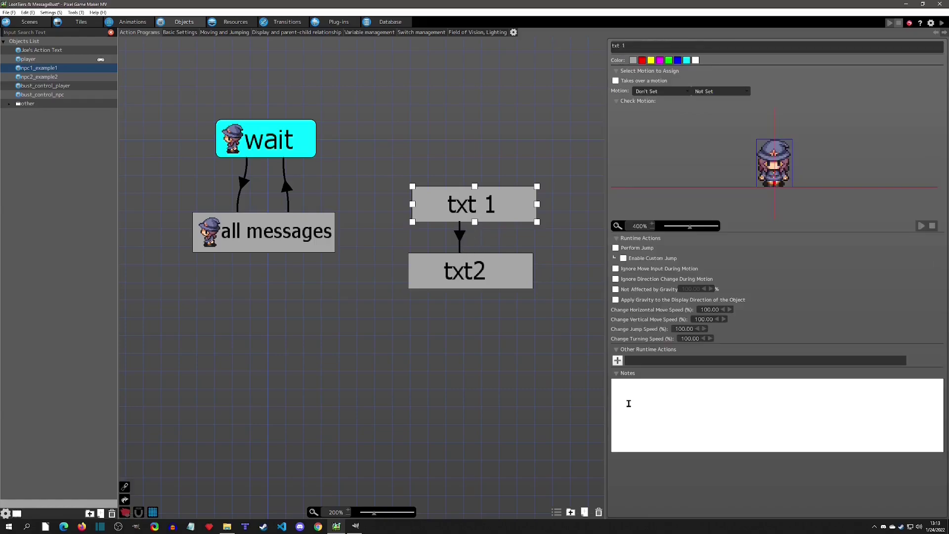
Add a Show Action Text runtime action to txt 1
click(618, 360)
click(136, 121)
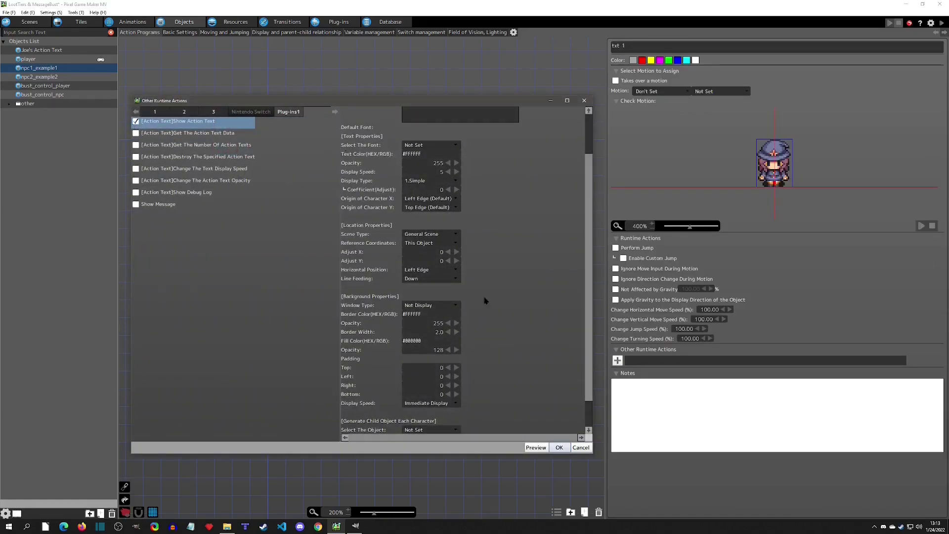
click(559, 447)
Give txt2 a Destroy Action Text action followed by Show Action Text
click(459, 272)
click(136, 157)
click(559, 448)
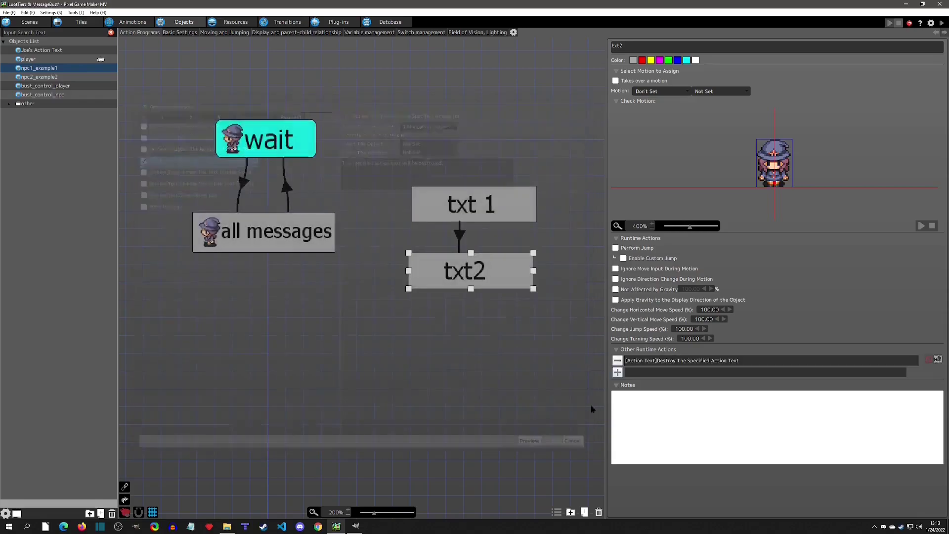
click(618, 372)
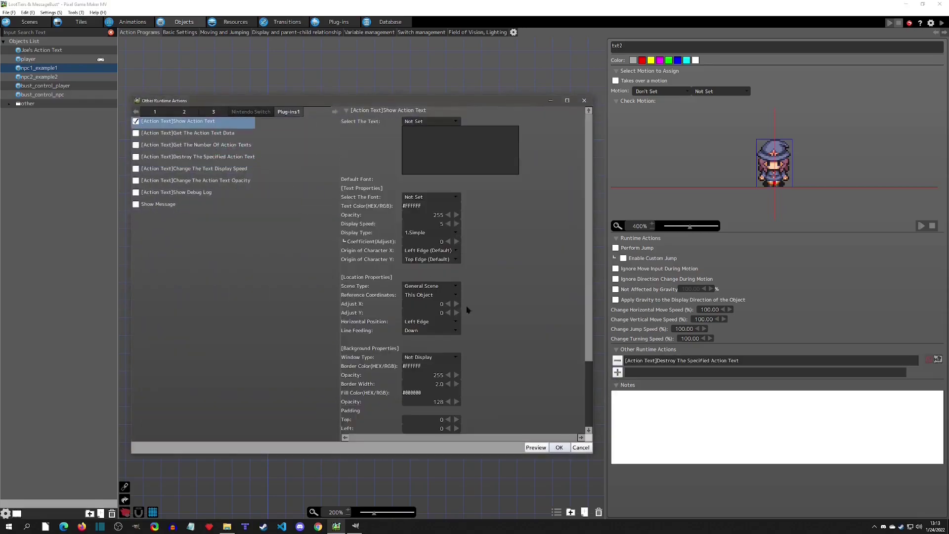
click(559, 447)
Delete the txt 1 and txt2 states from the action program
click(486, 210)
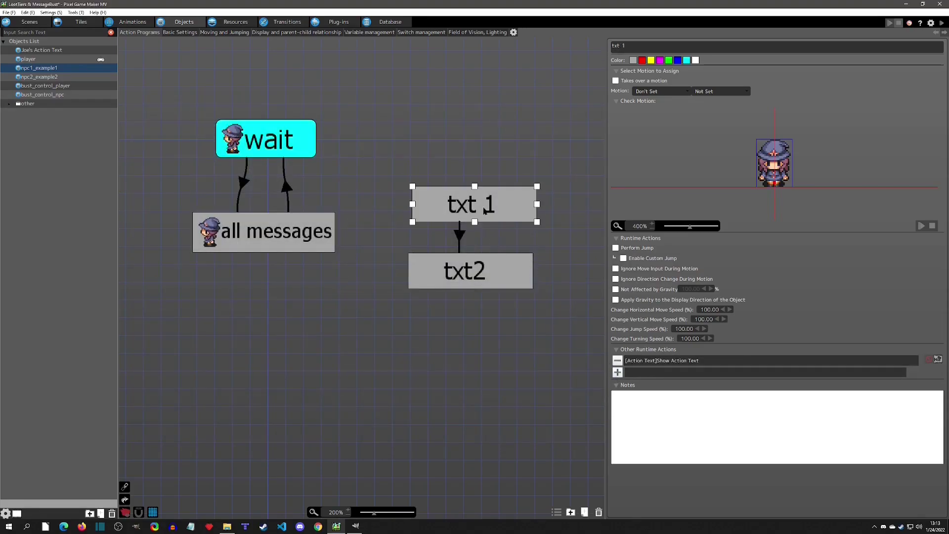
click(488, 275)
click(479, 220)
click(491, 271)
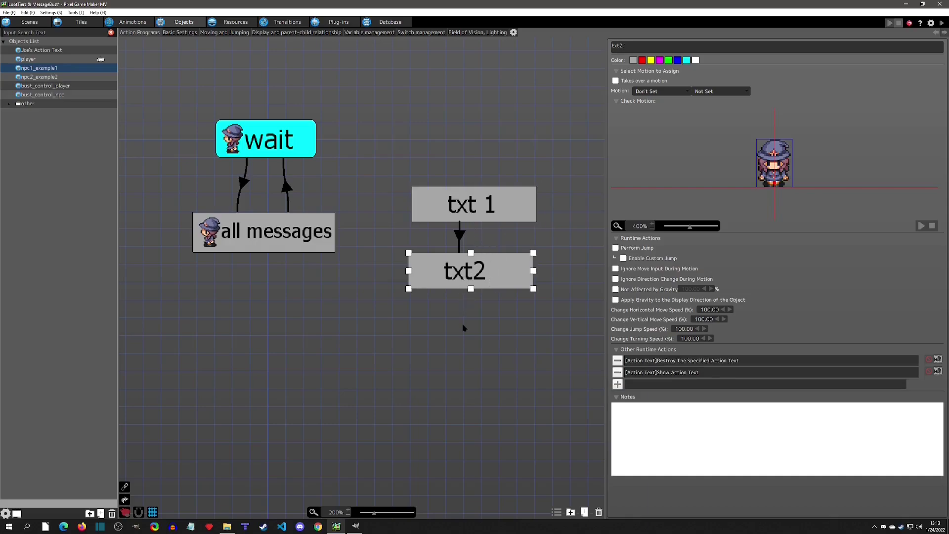
click(471, 198)
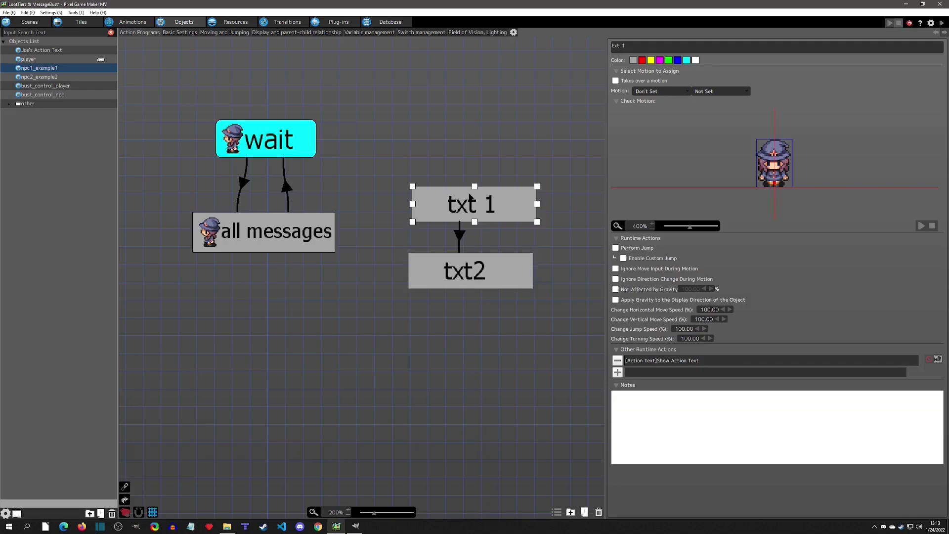
key(Delete)
click(460, 265)
key(Delete)
Inspect all messages' Show Message action, then select its return link to wait showing Message has ended
click(287, 238)
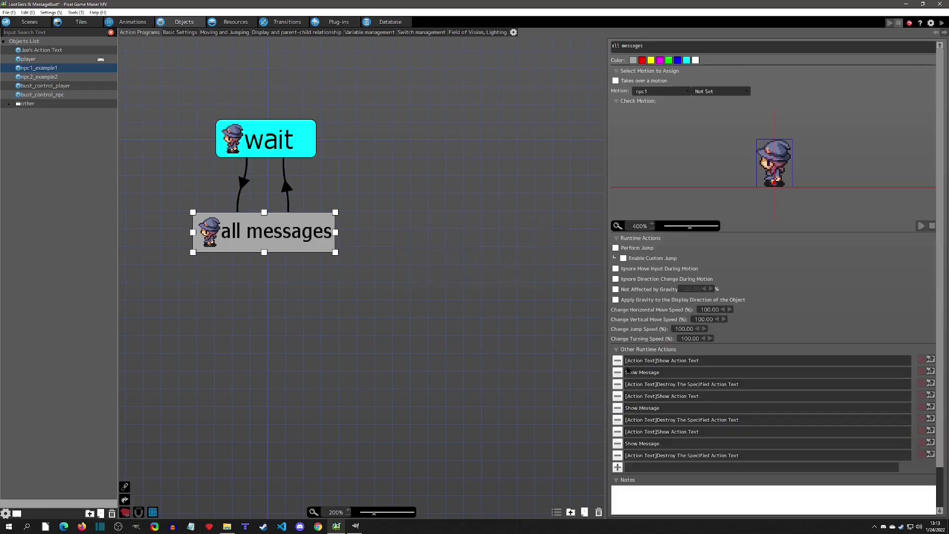
click(639, 376)
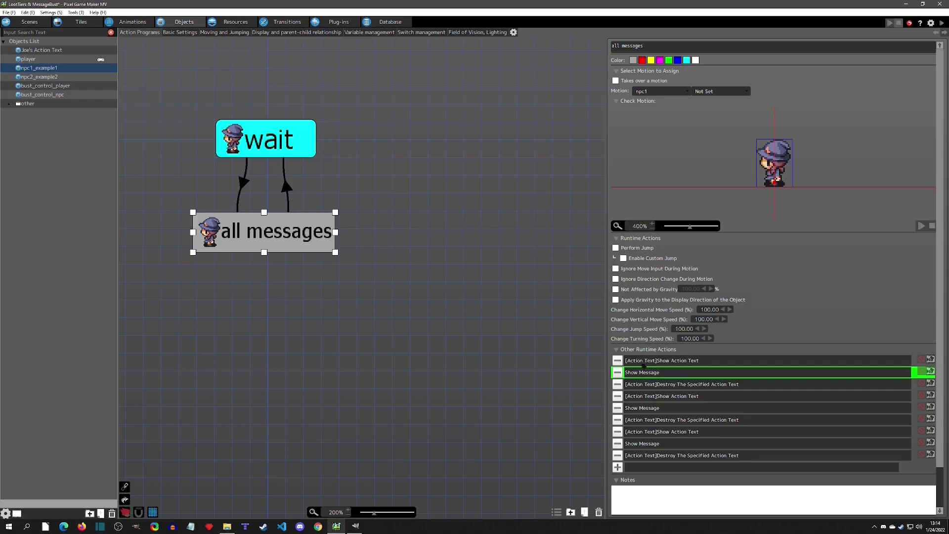
drag(303, 221, 301, 210)
click(417, 259)
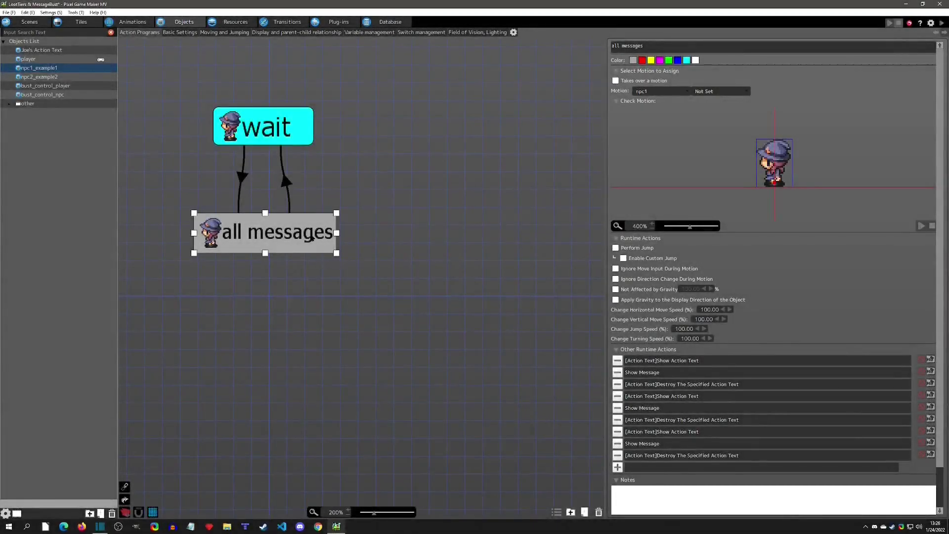
click(286, 181)
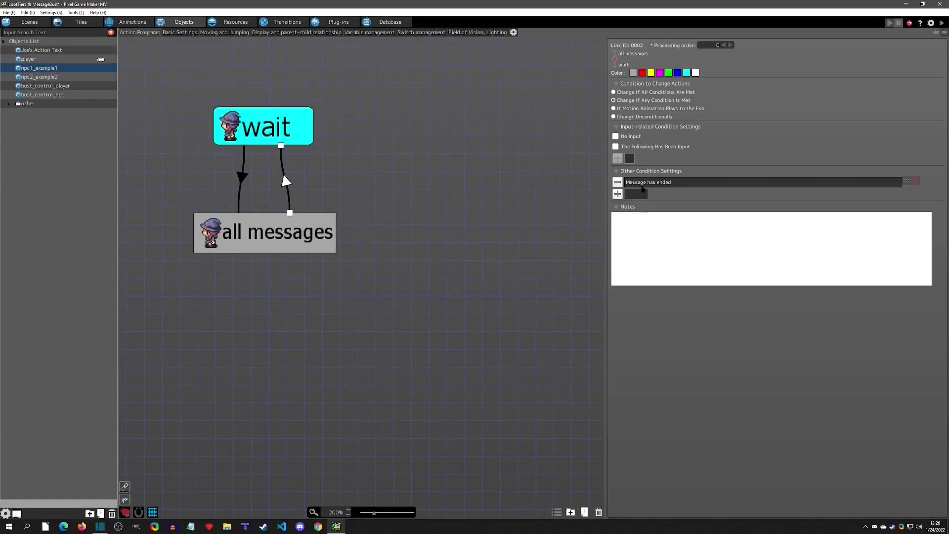
Open the Message has ended condition, close it unchanged, then reselect all messages and the return link
double_click(630, 186)
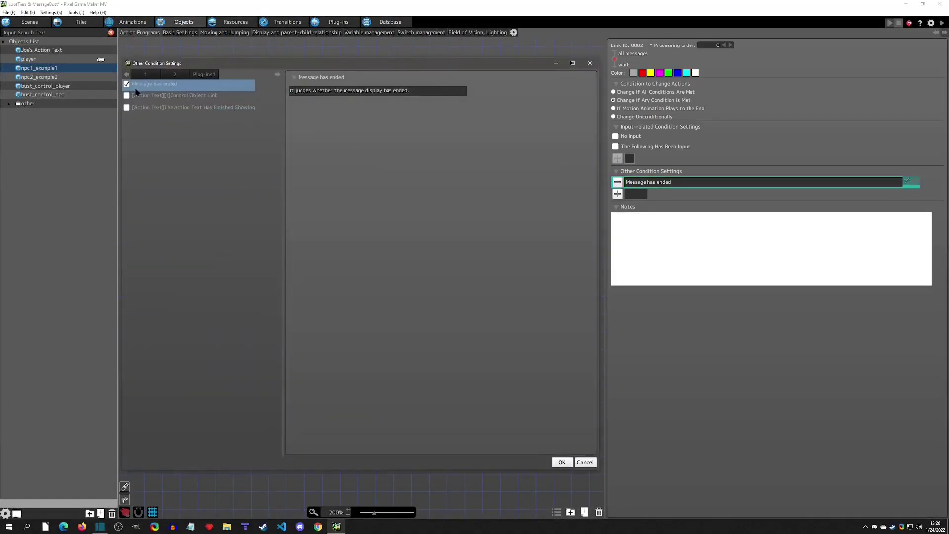
click(590, 62)
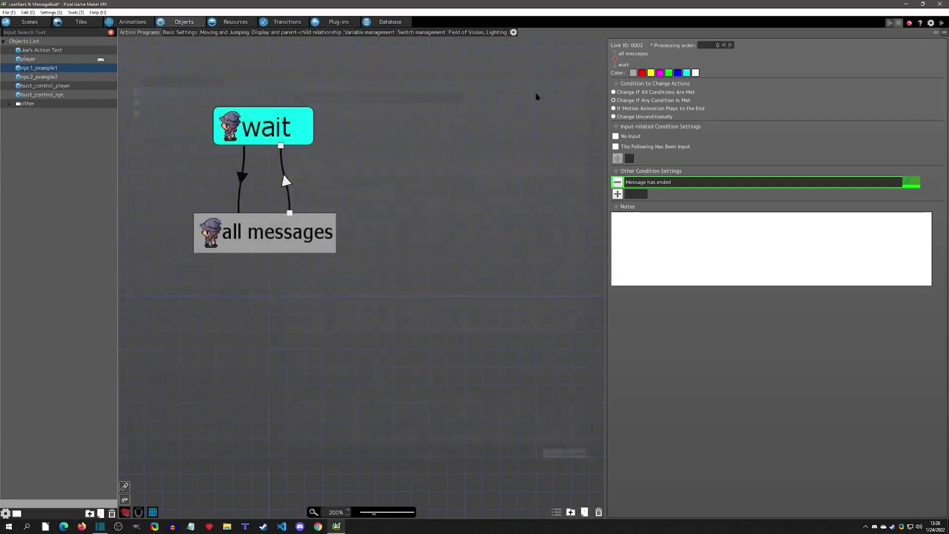
click(311, 237)
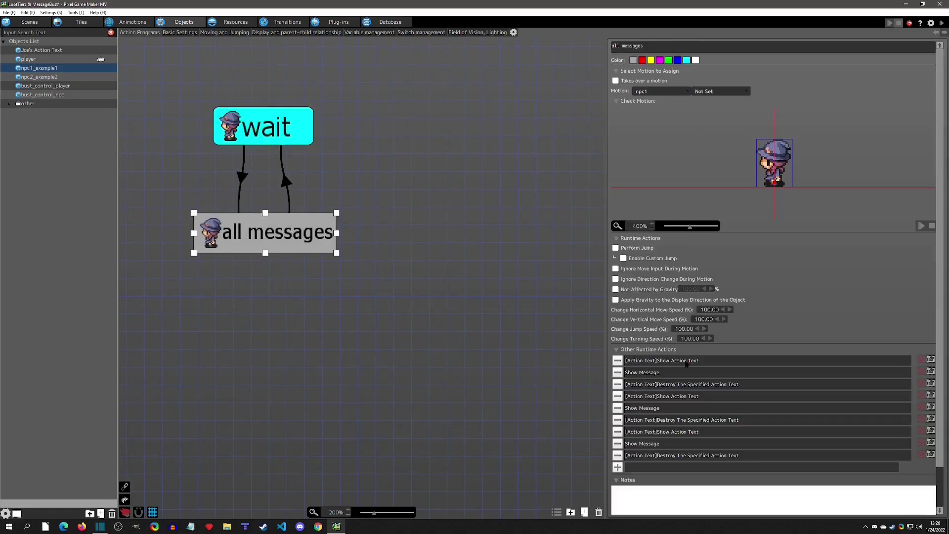
click(287, 185)
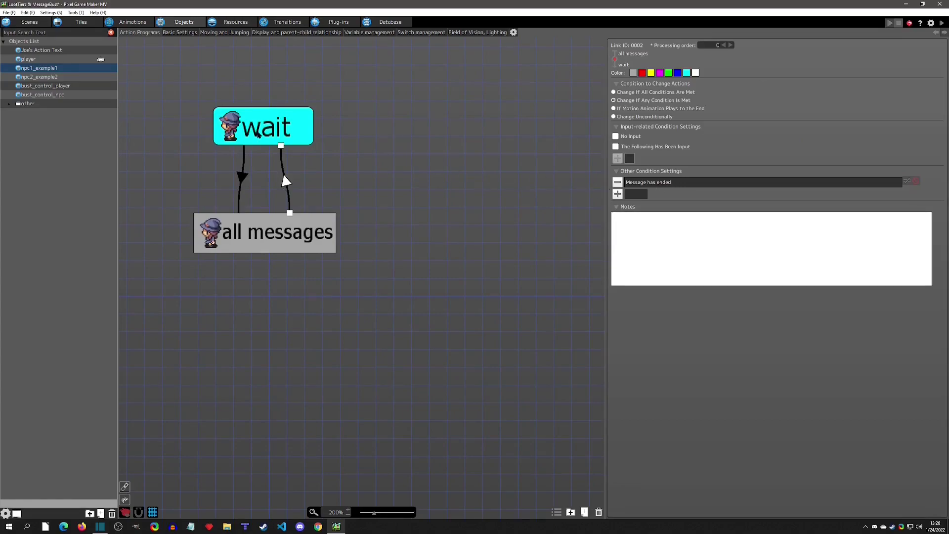
click(300, 228)
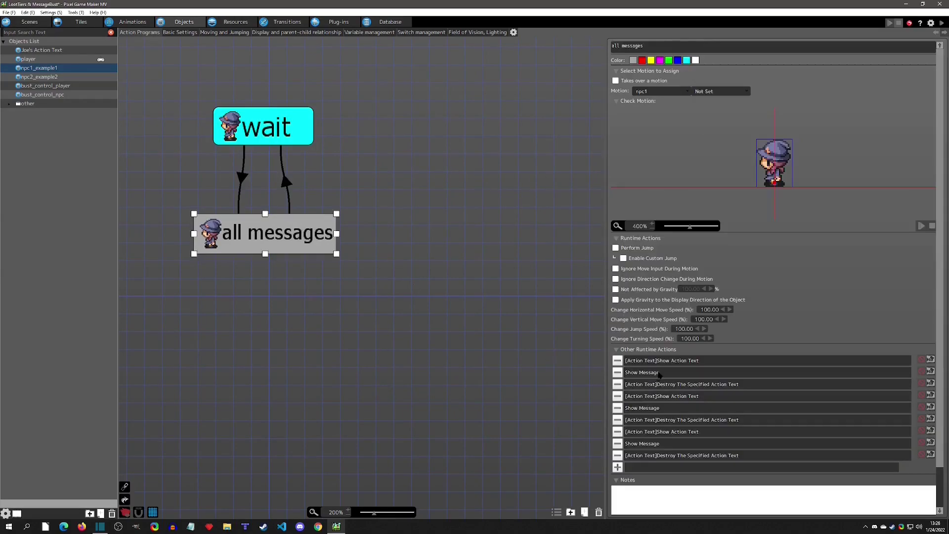
scroll(662, 373, down, 1)
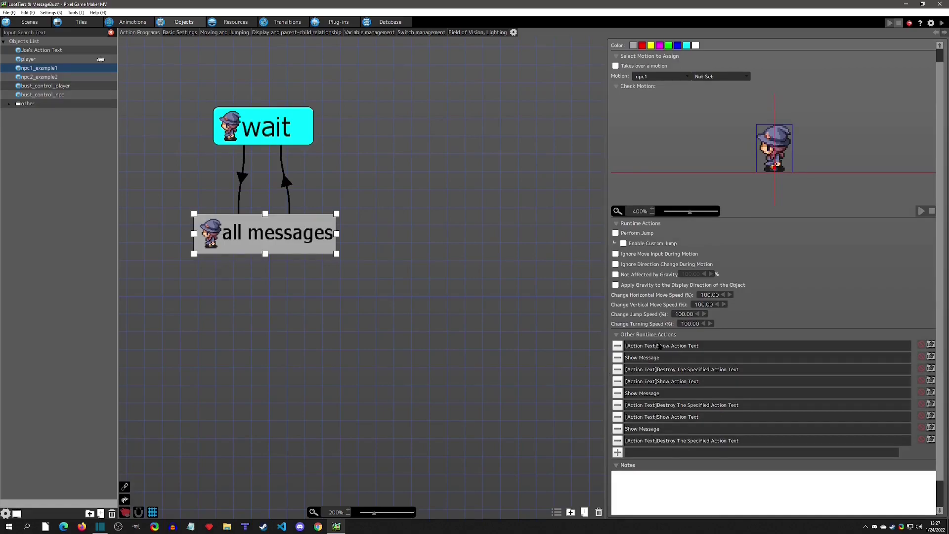
click(287, 182)
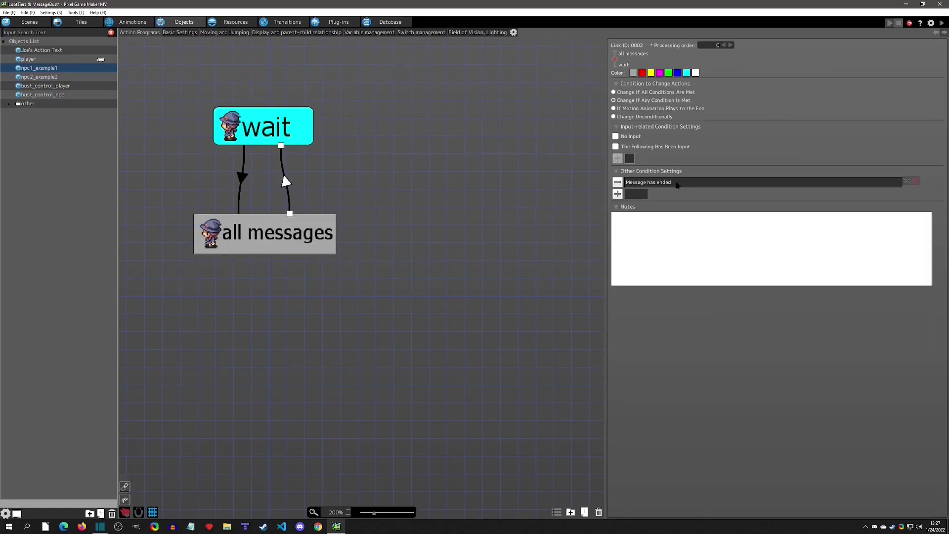
click(664, 187)
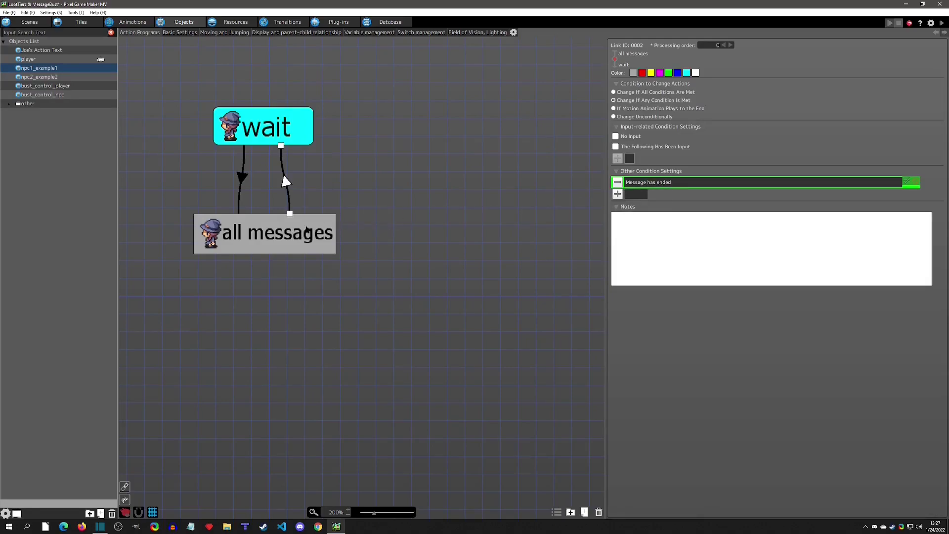
click(310, 227)
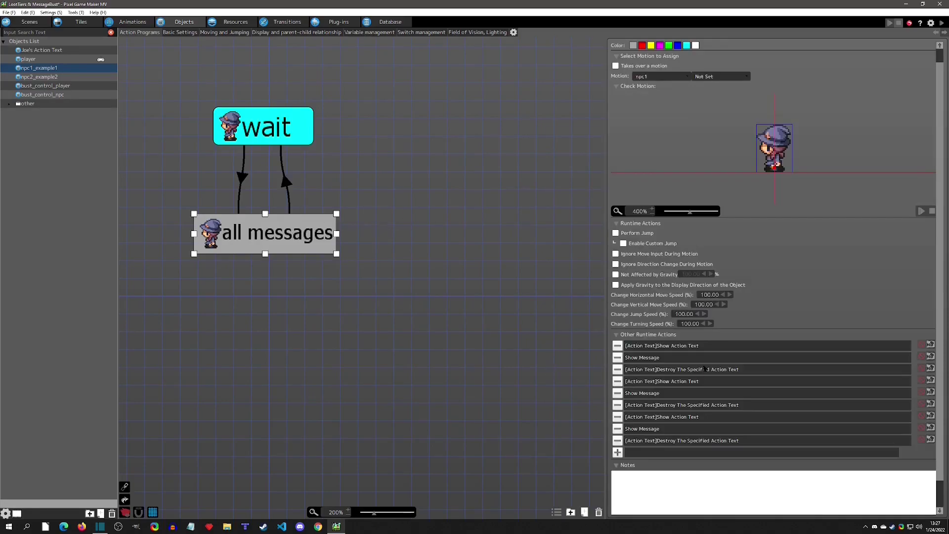
click(288, 187)
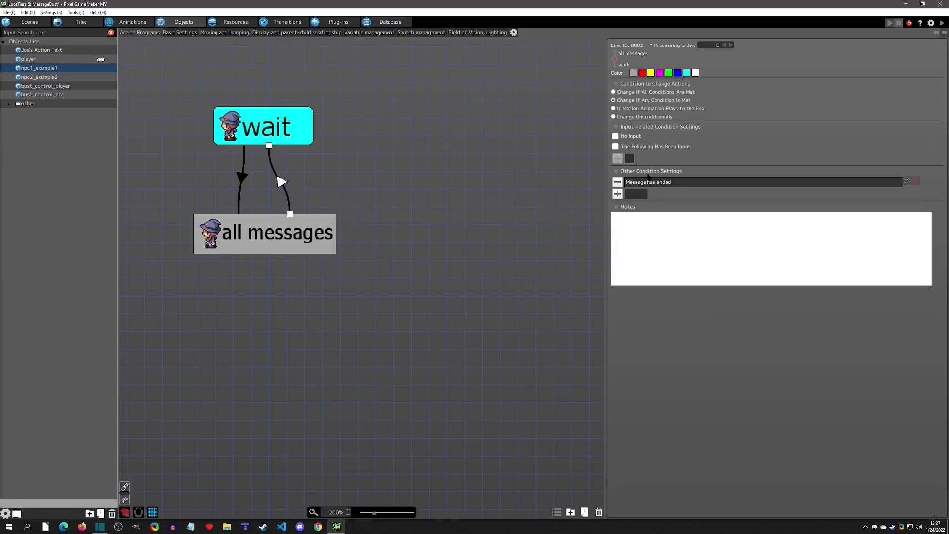
click(339, 251)
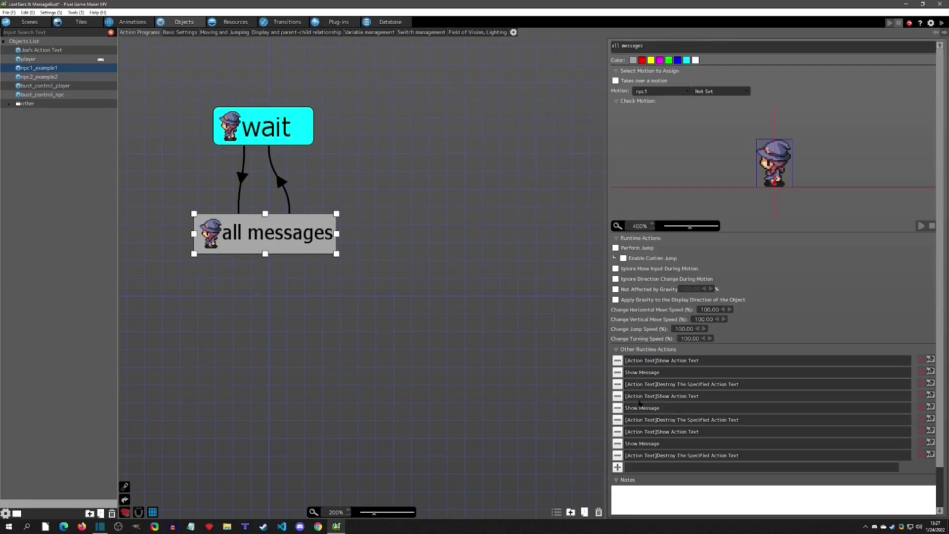
click(676, 362)
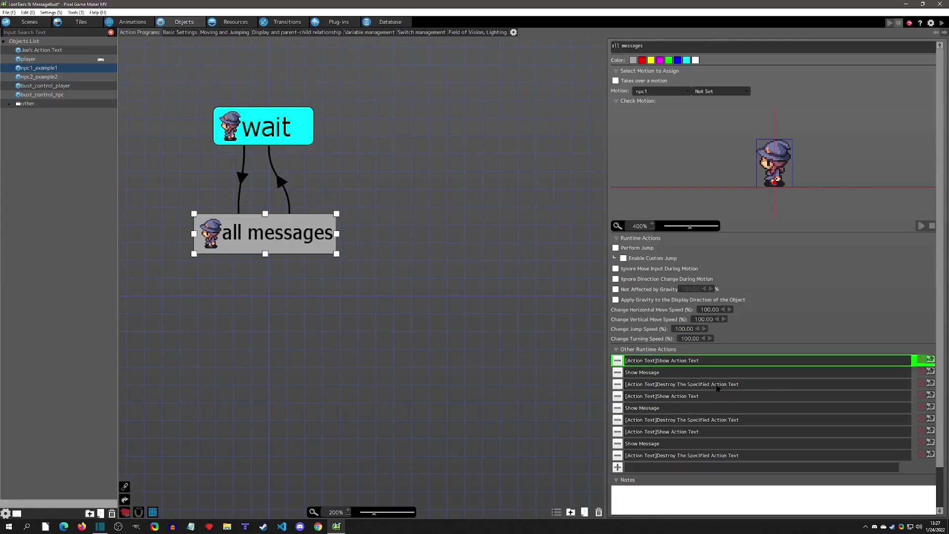
click(667, 374)
click(679, 385)
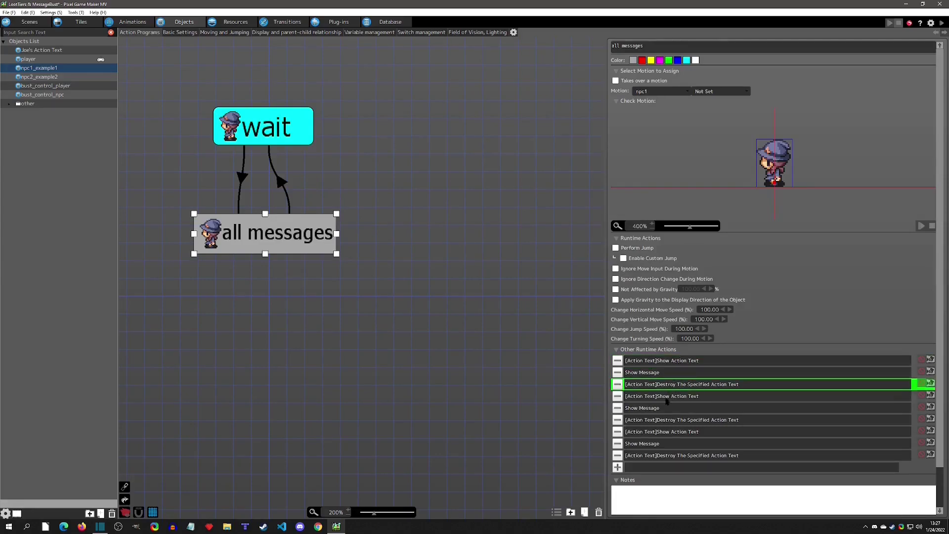
click(667, 398)
click(657, 409)
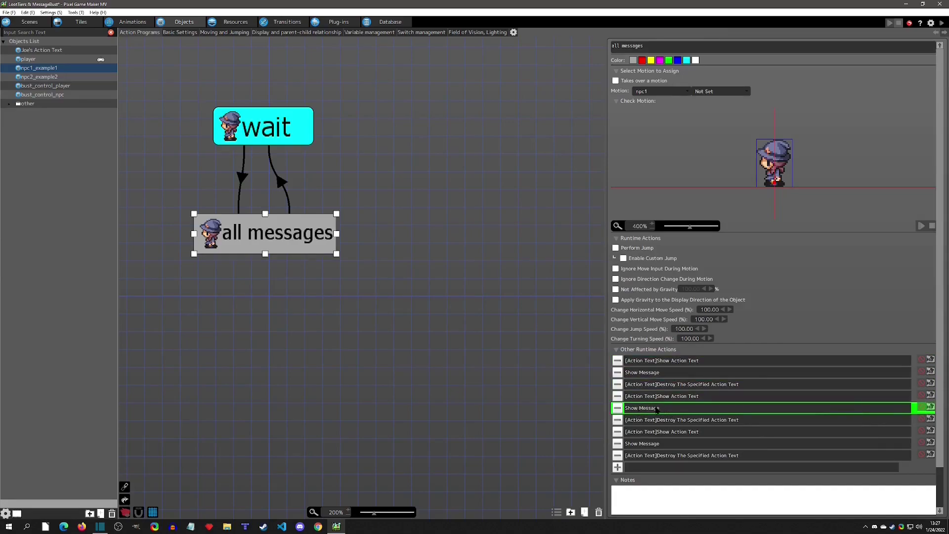
click(680, 419)
click(669, 433)
click(653, 445)
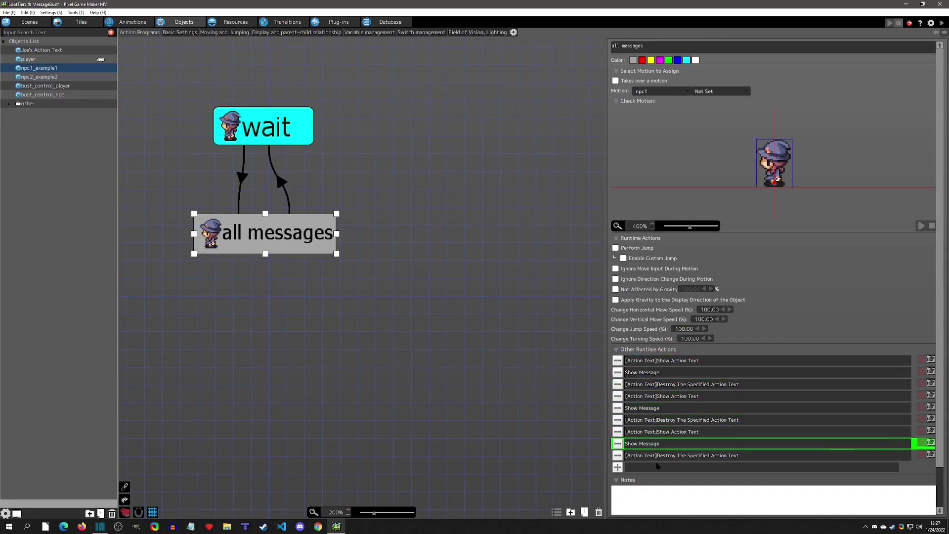
click(649, 454)
click(281, 182)
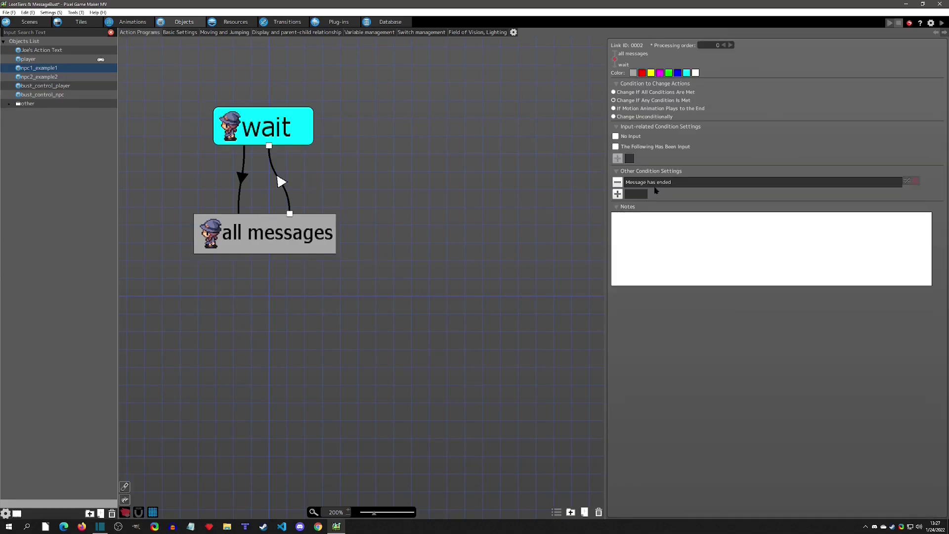